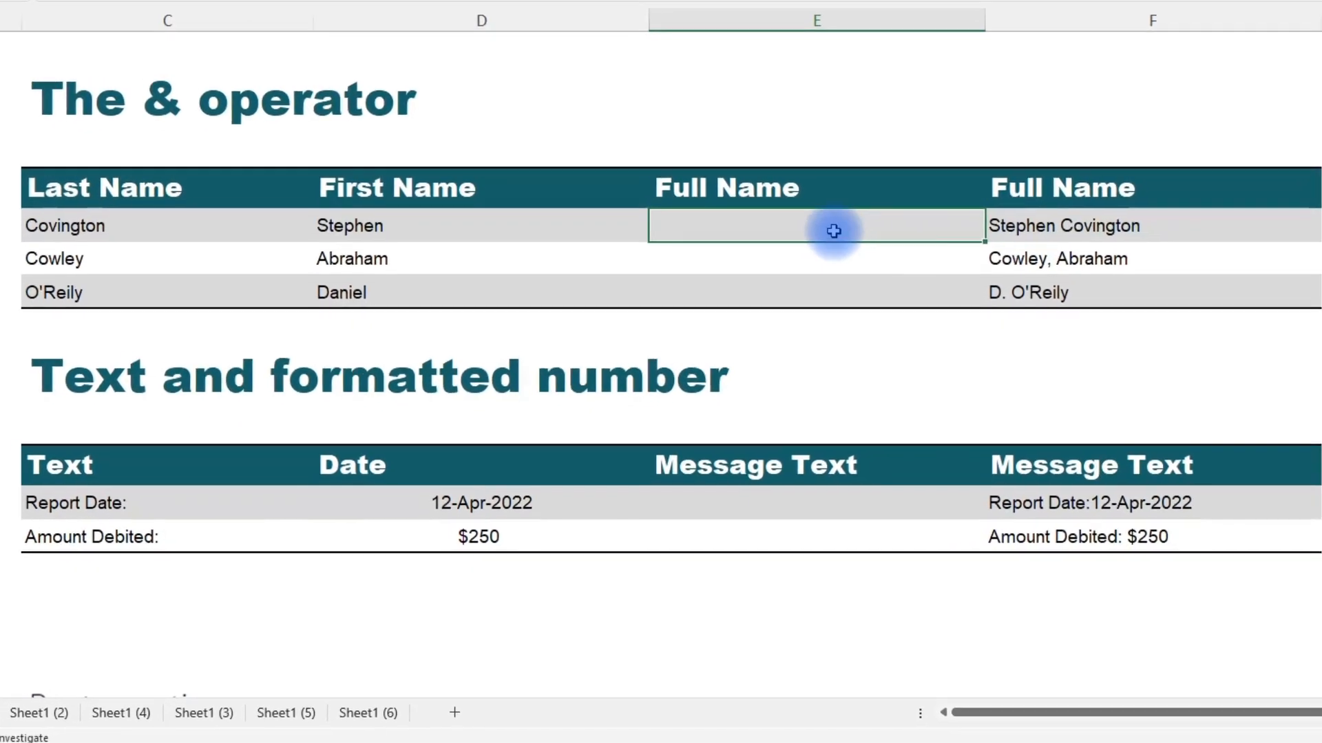
In E5, build a formula joining first name D5, a space, and last name C5 with the & operator.
text(=)
click(387, 216)
text(&)
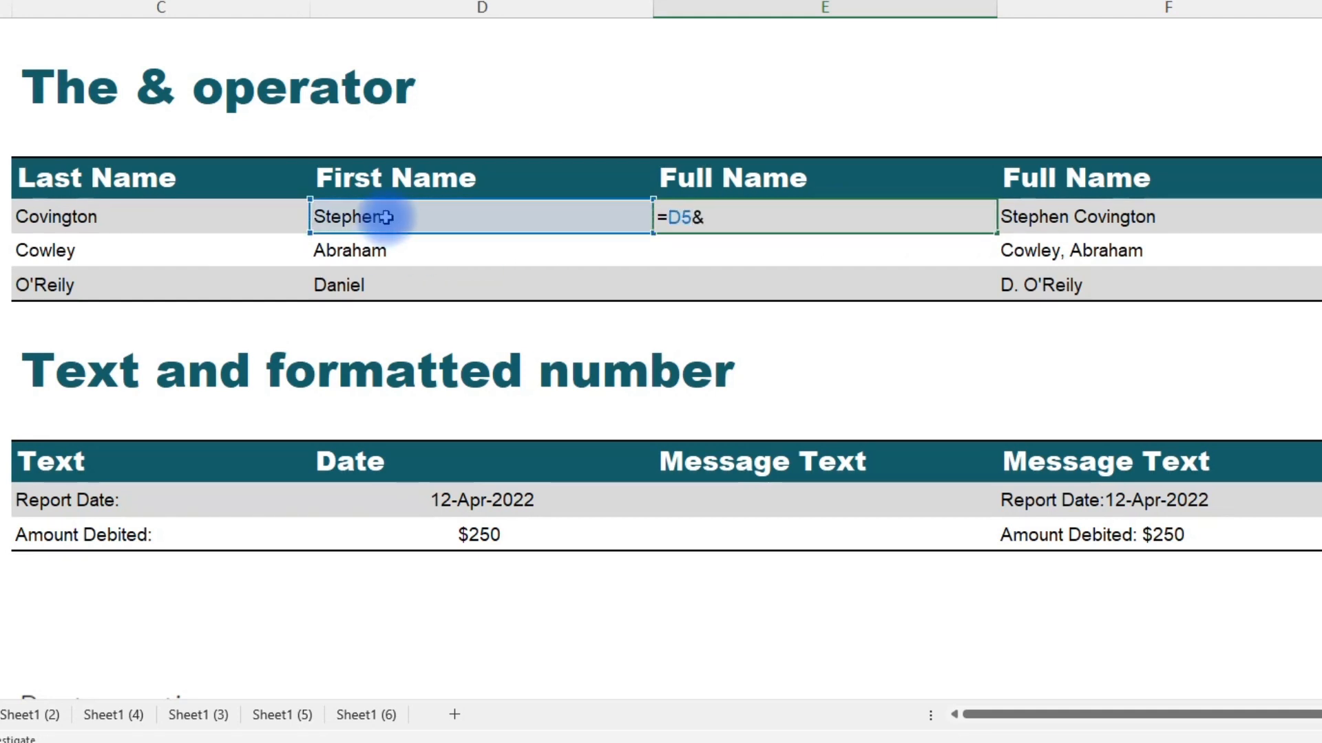
text(" "&)
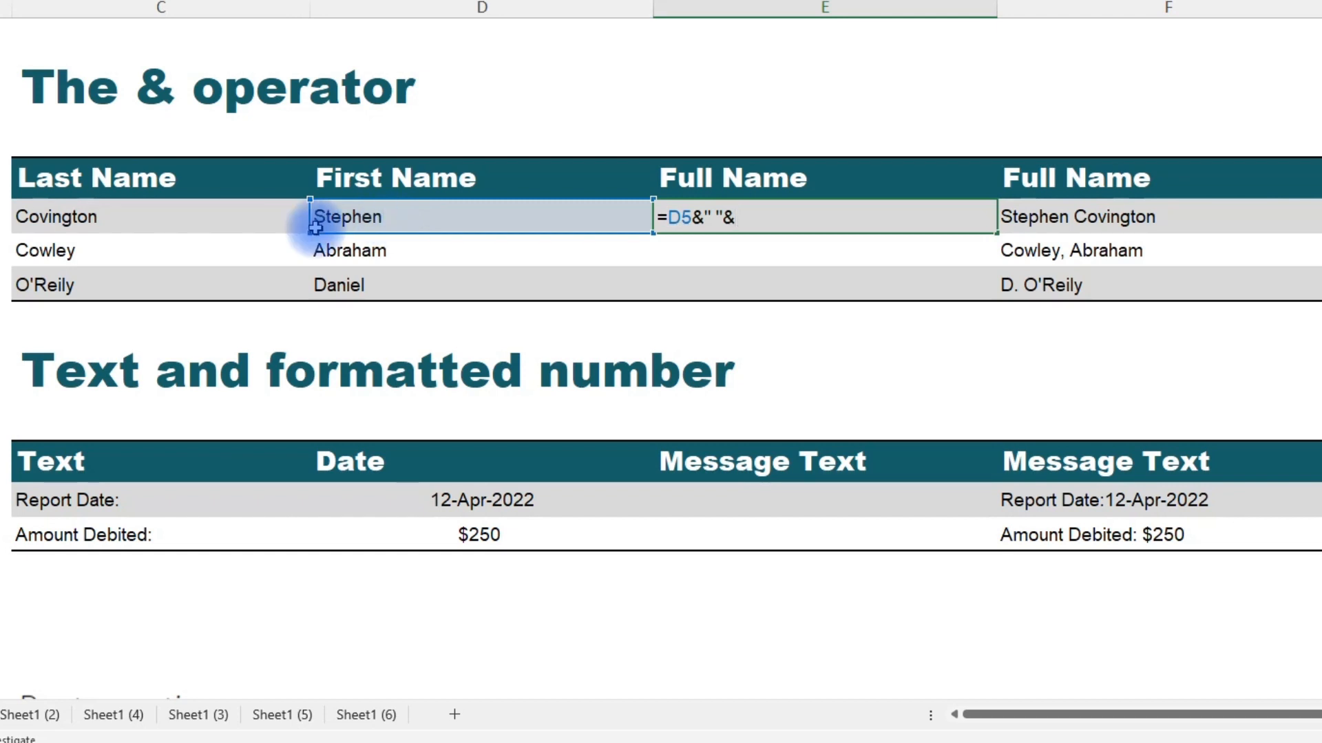
click(214, 216)
key(ctrl+Return)
key(Down)
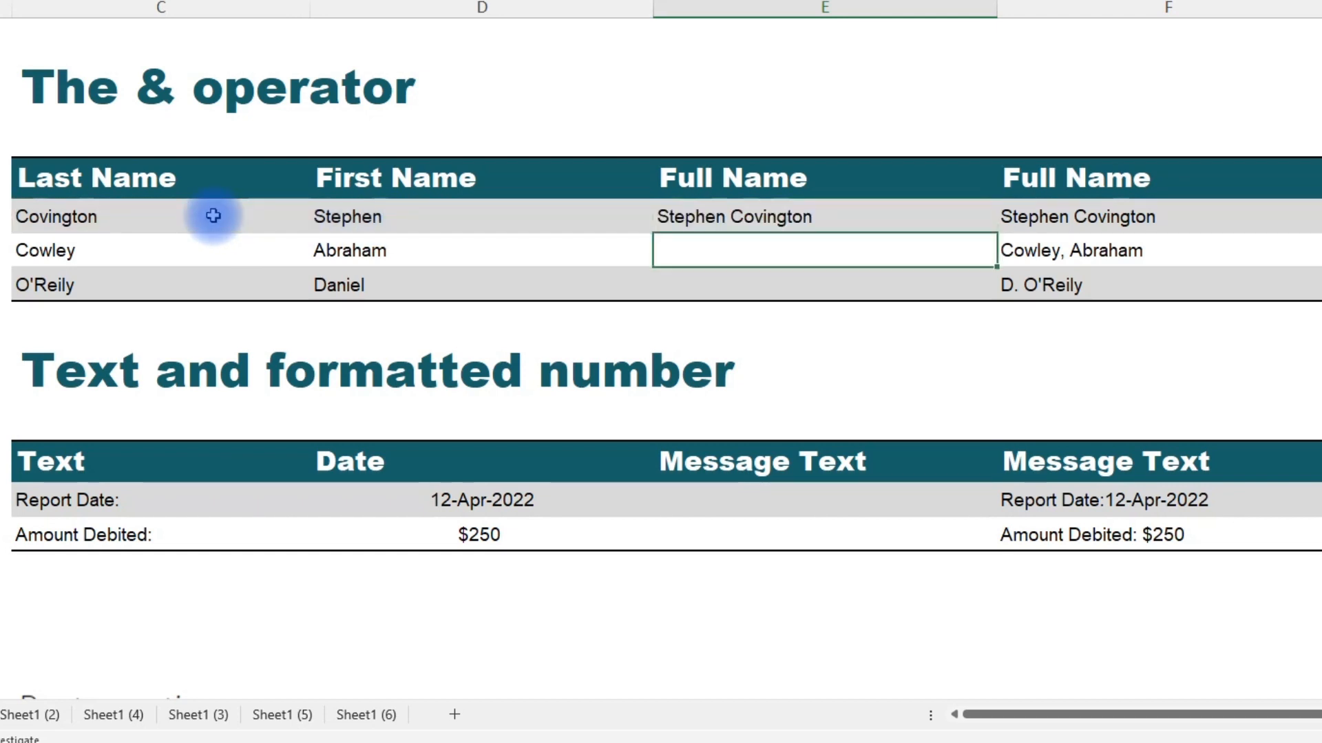
In E6, join last name C6, a comma and space, and first name D6 with the & operator.
text(=)
click(65, 250)
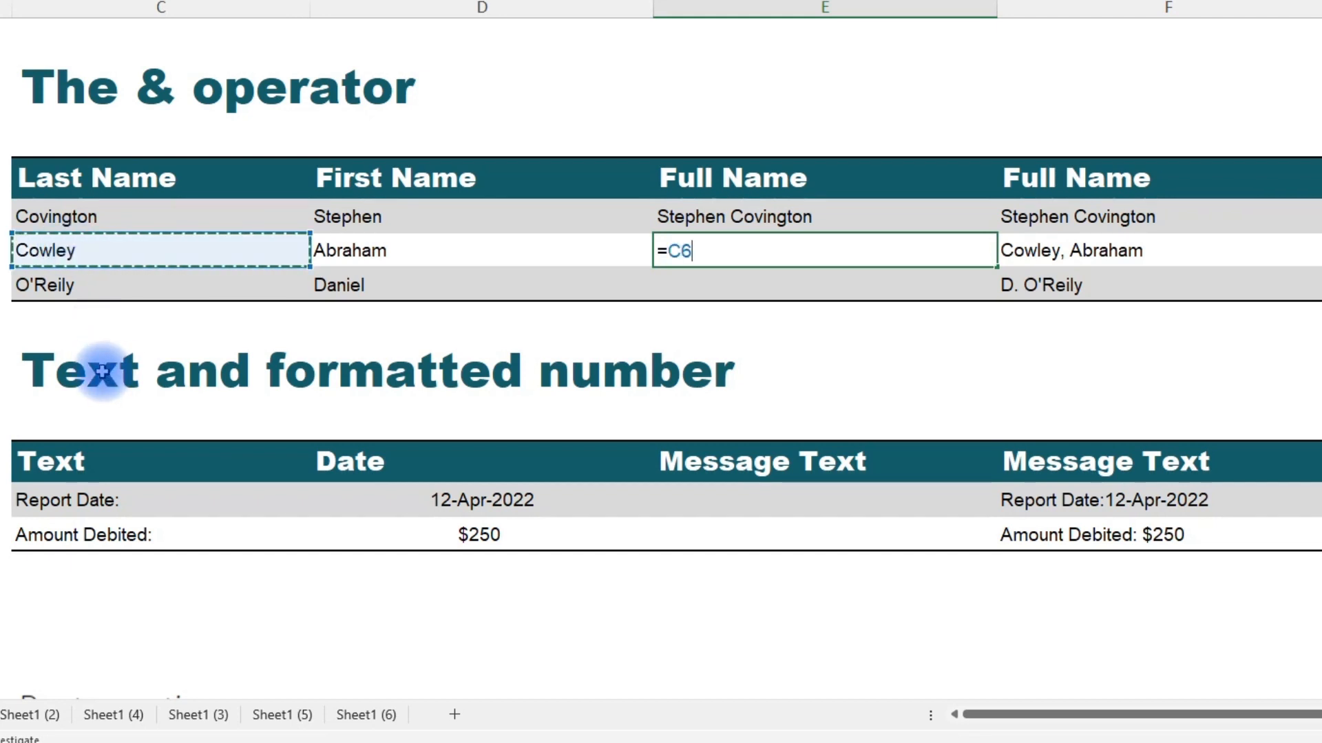
text(&", "&)
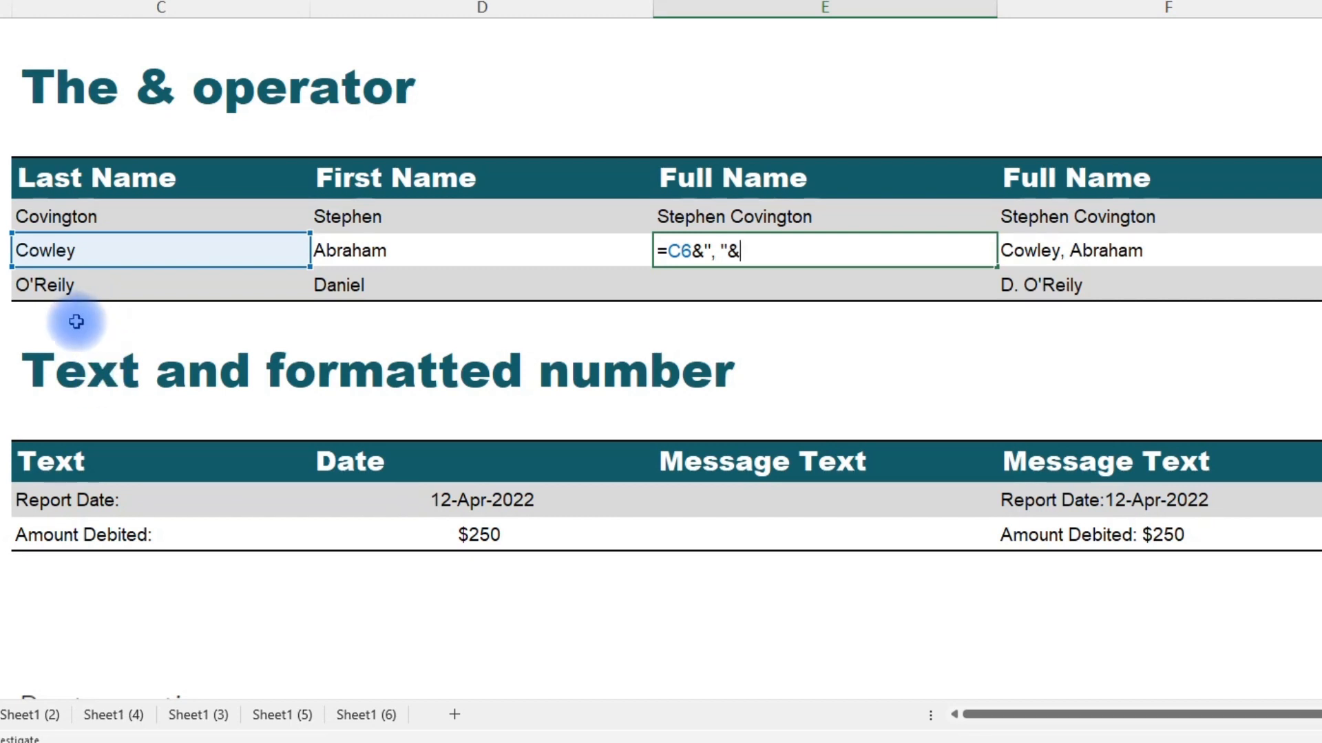
click(358, 251)
key(ctrl+Return)
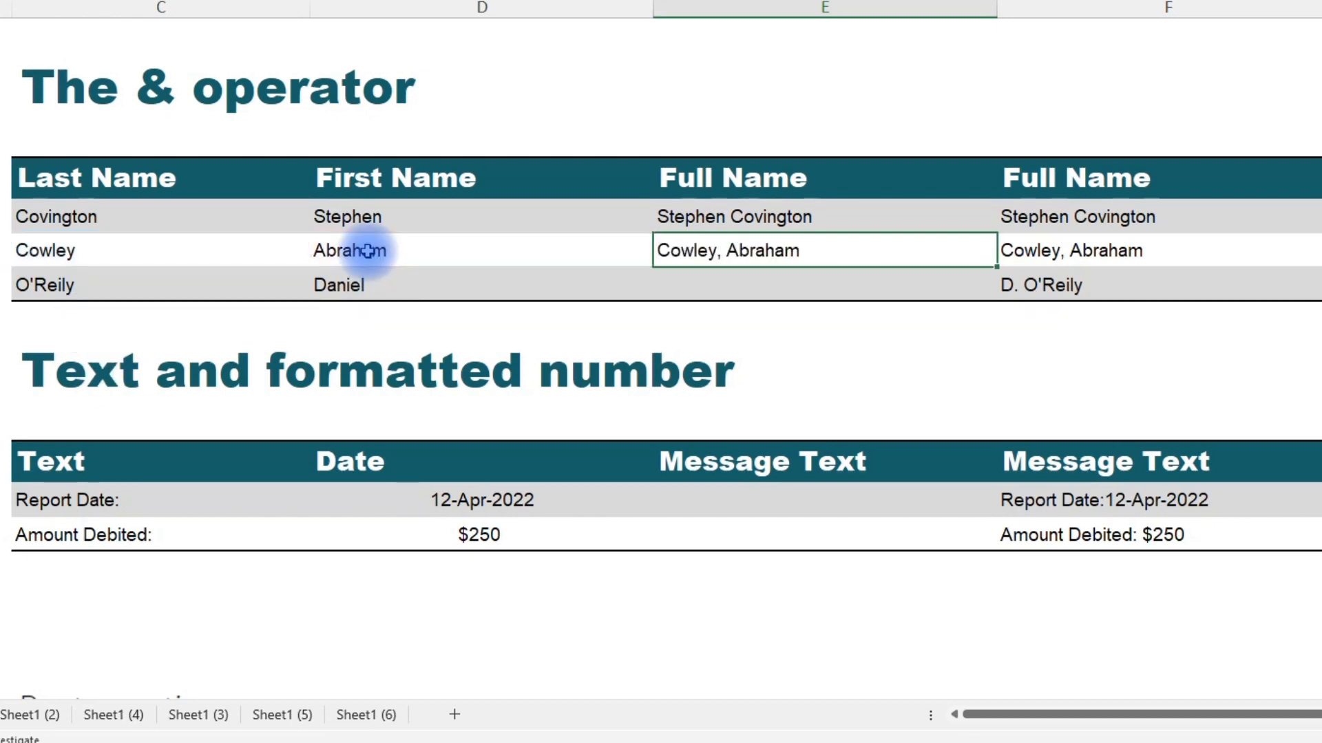
key(Down)
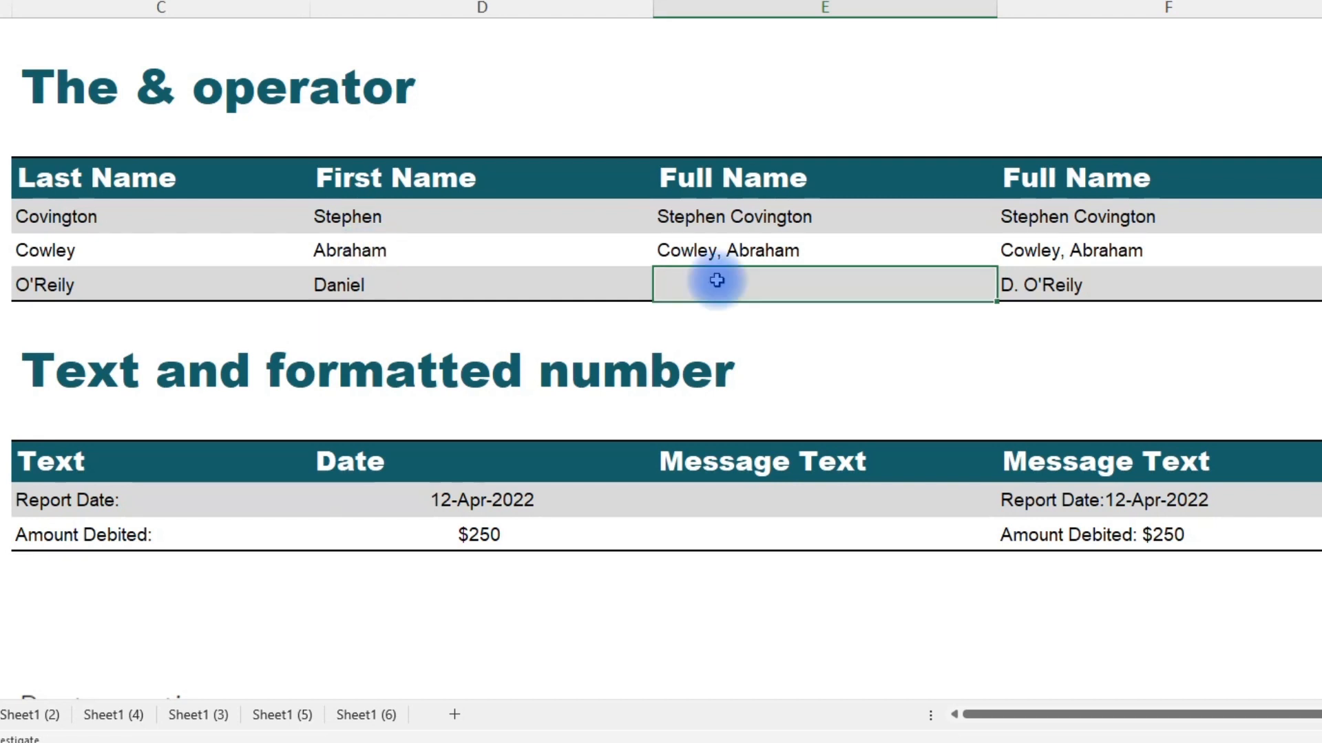
In E7, enter =LEFT(D7,1)&"."&" "&C7 to combine the first initial, a period, a space and the last name.
text(=)
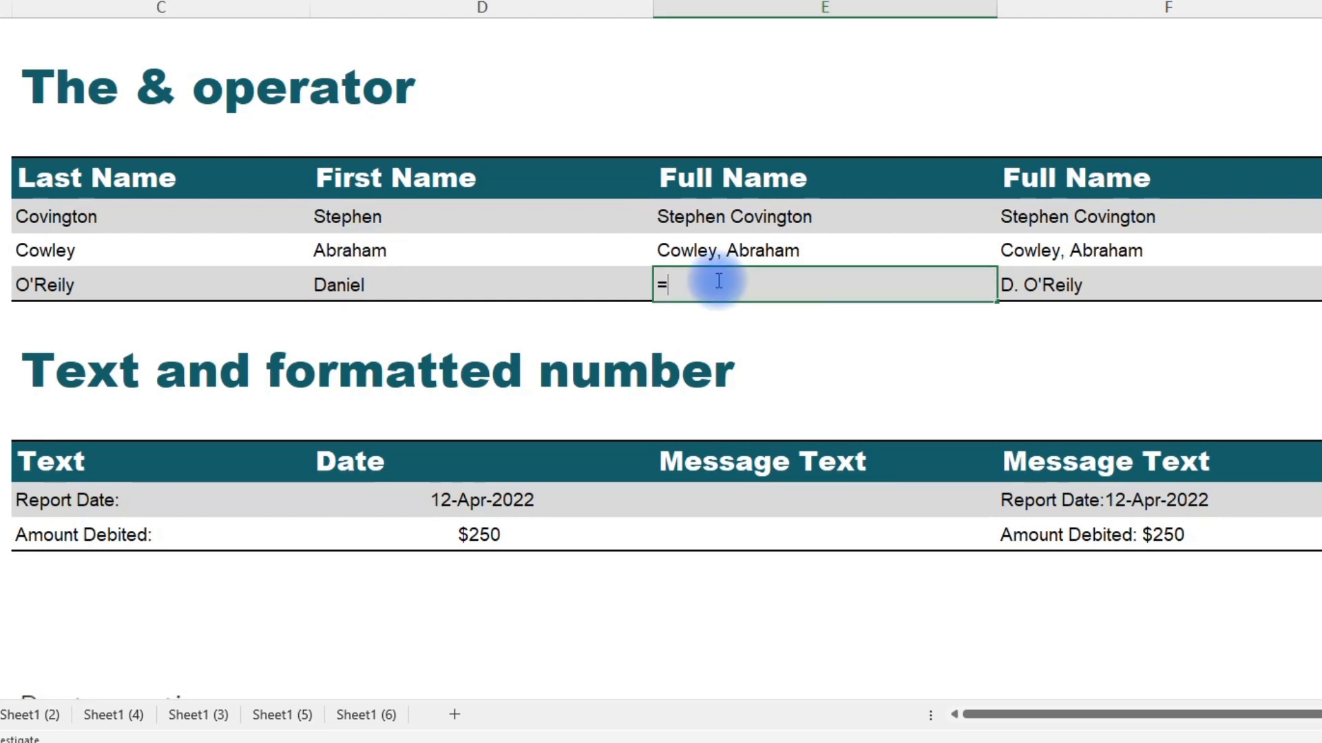
text(left)
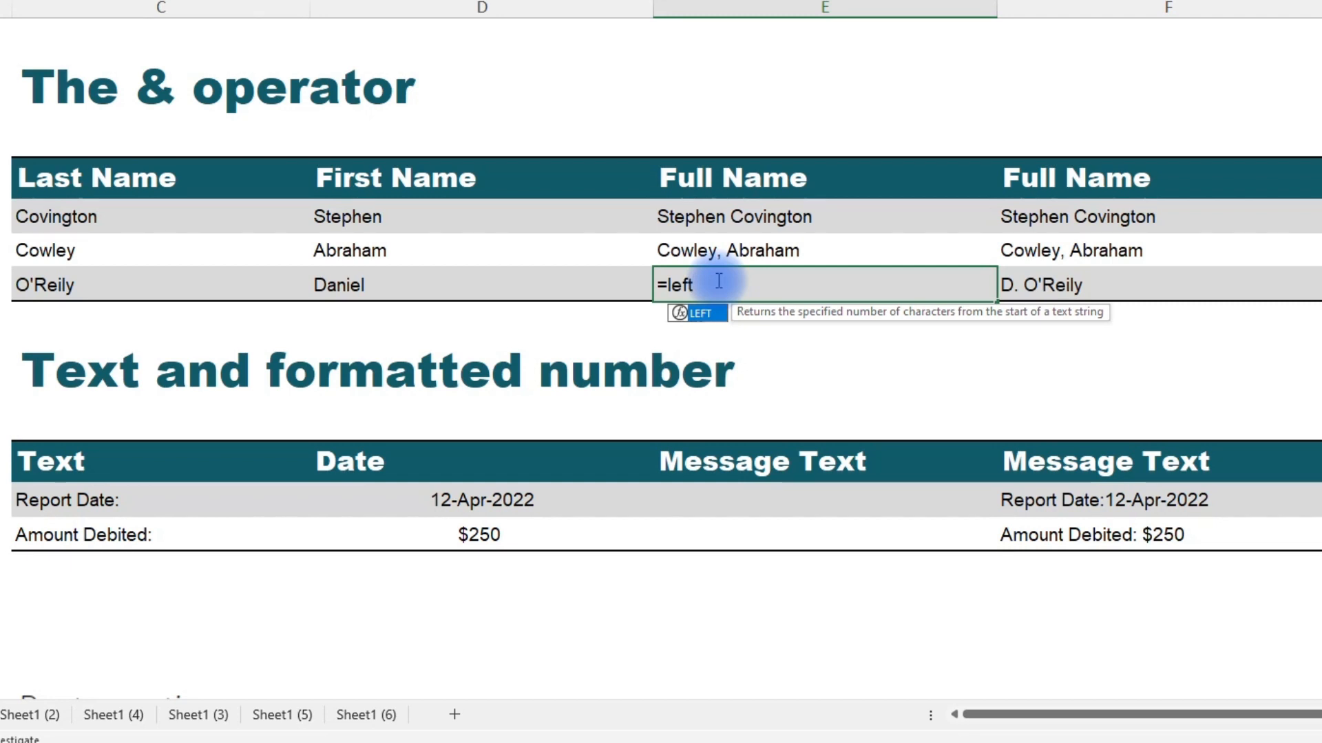
key(Tab)
click(419, 284)
text(,)
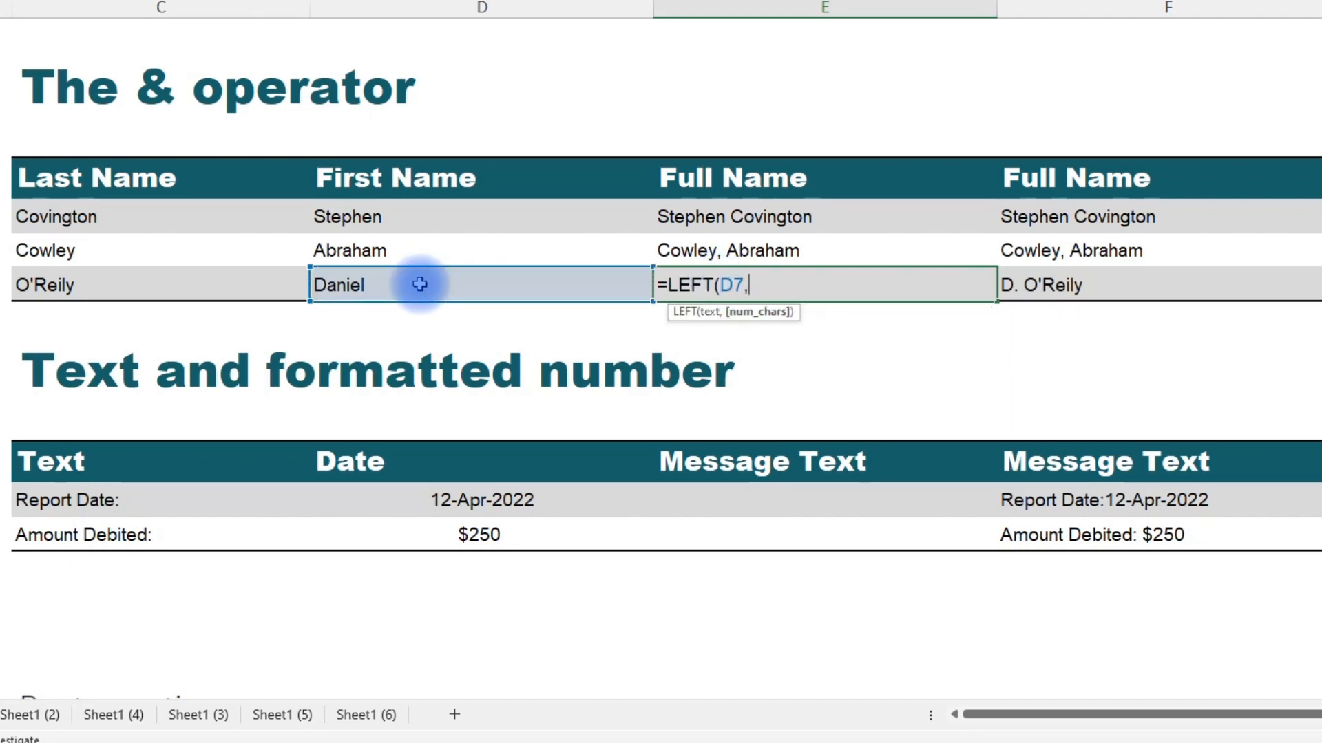
text(1)&".)
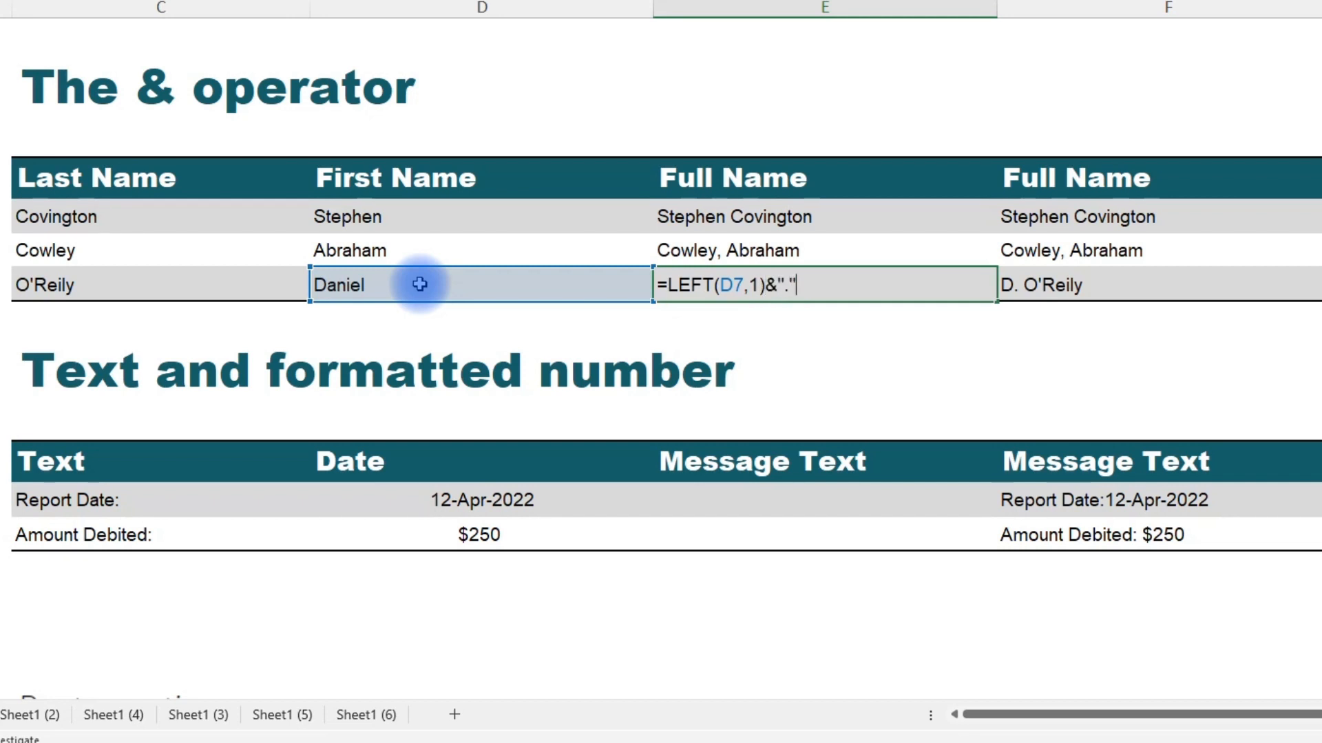
text("&" "&)
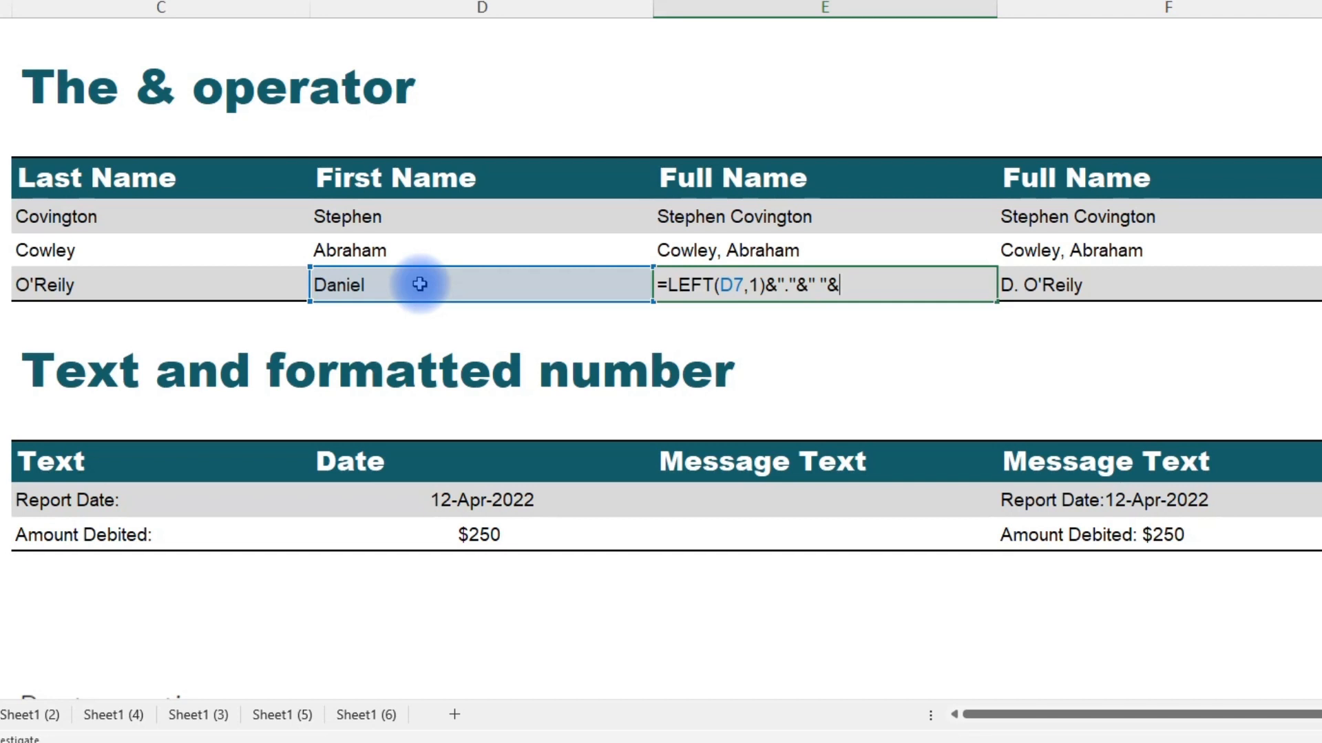
click(168, 284)
key(ctrl+Return)
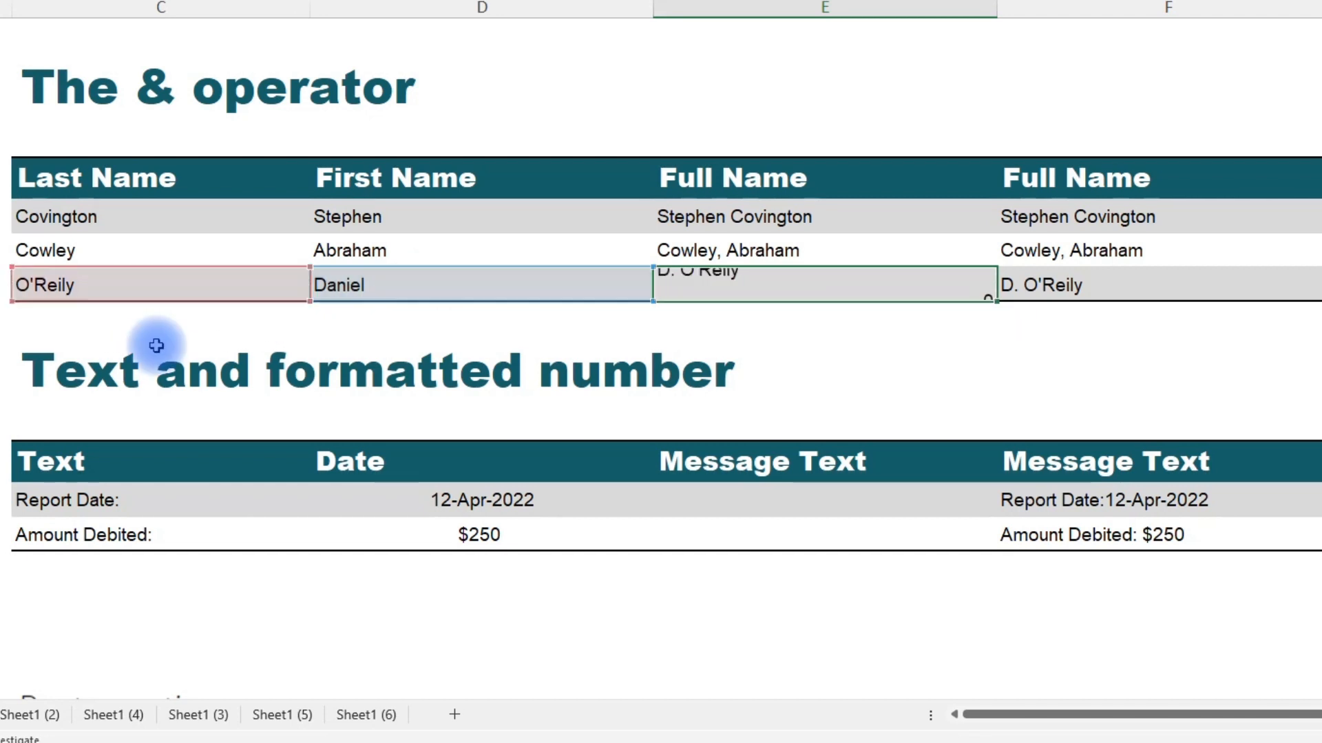
In E12, join the Report Date label C12 and date D12 with the formula =C12&D12.
click(696, 505)
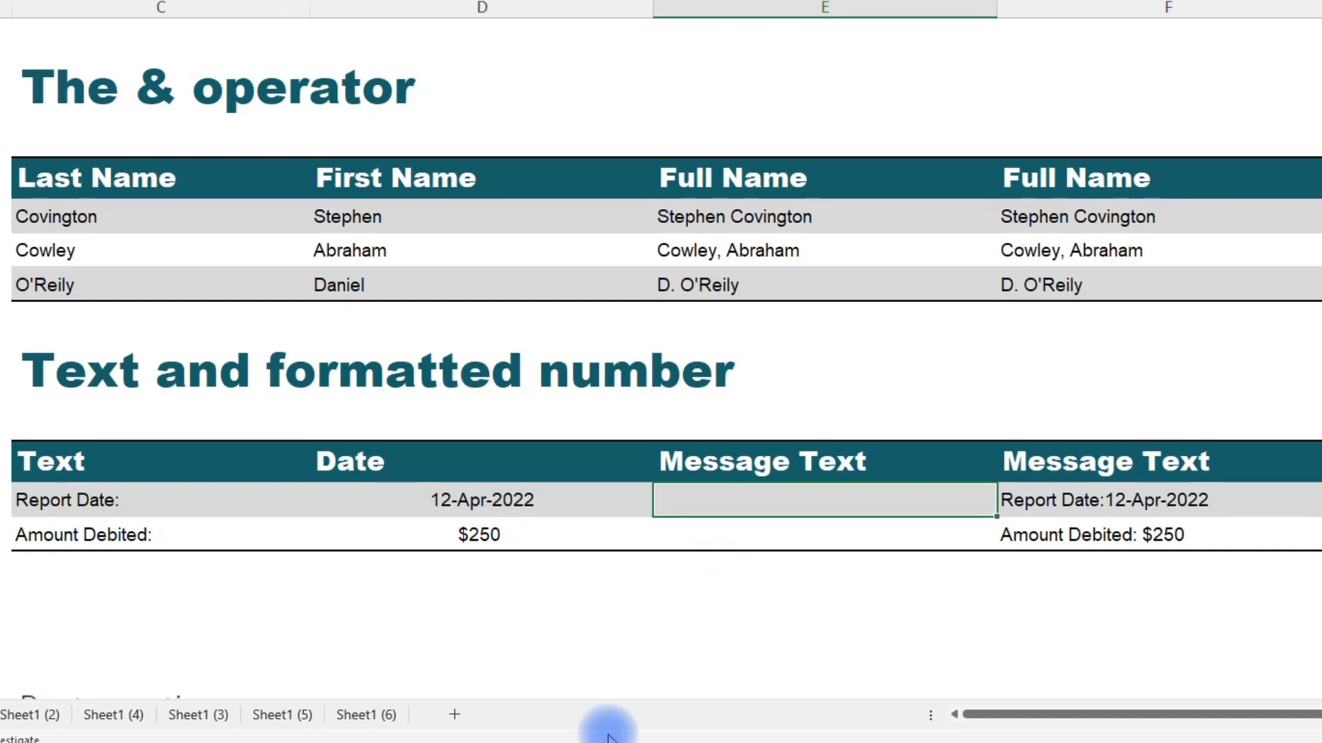
text(=)
key(Left)
key(Left)
text(&)
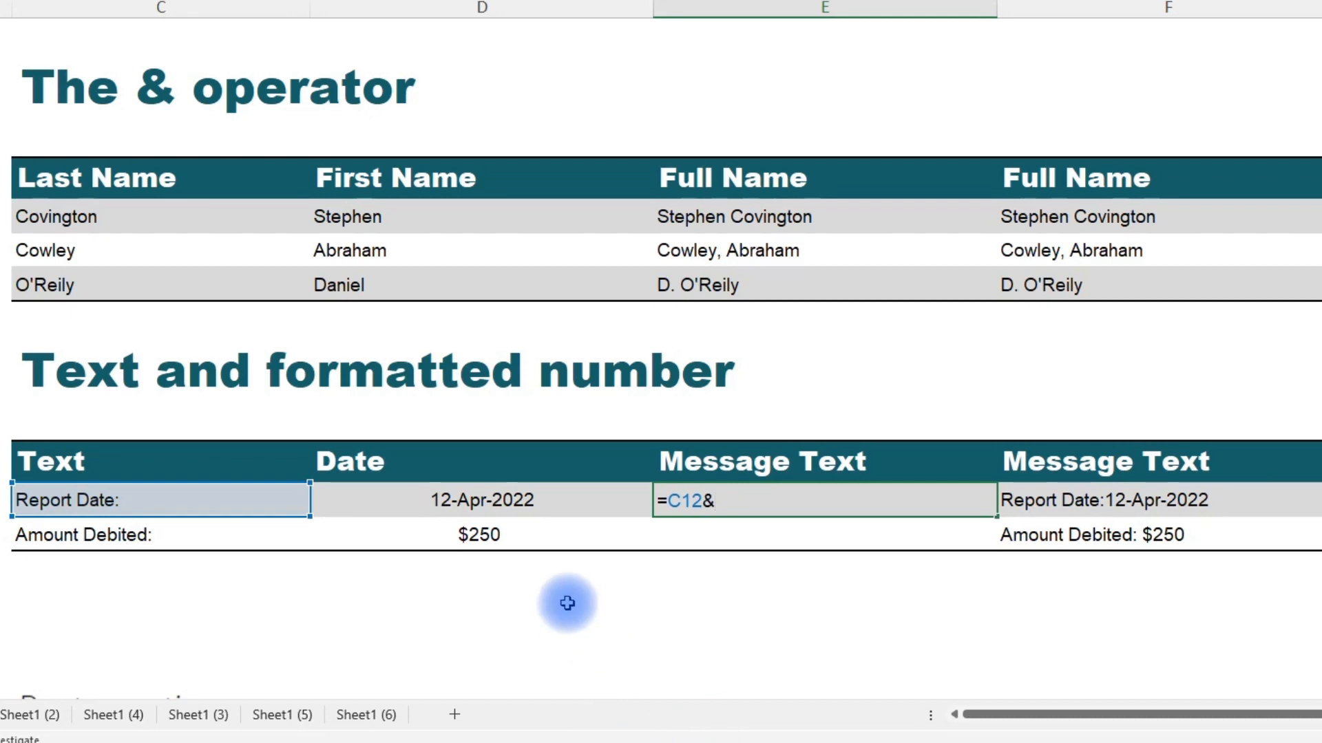
click(532, 506)
key(ctrl+Return)
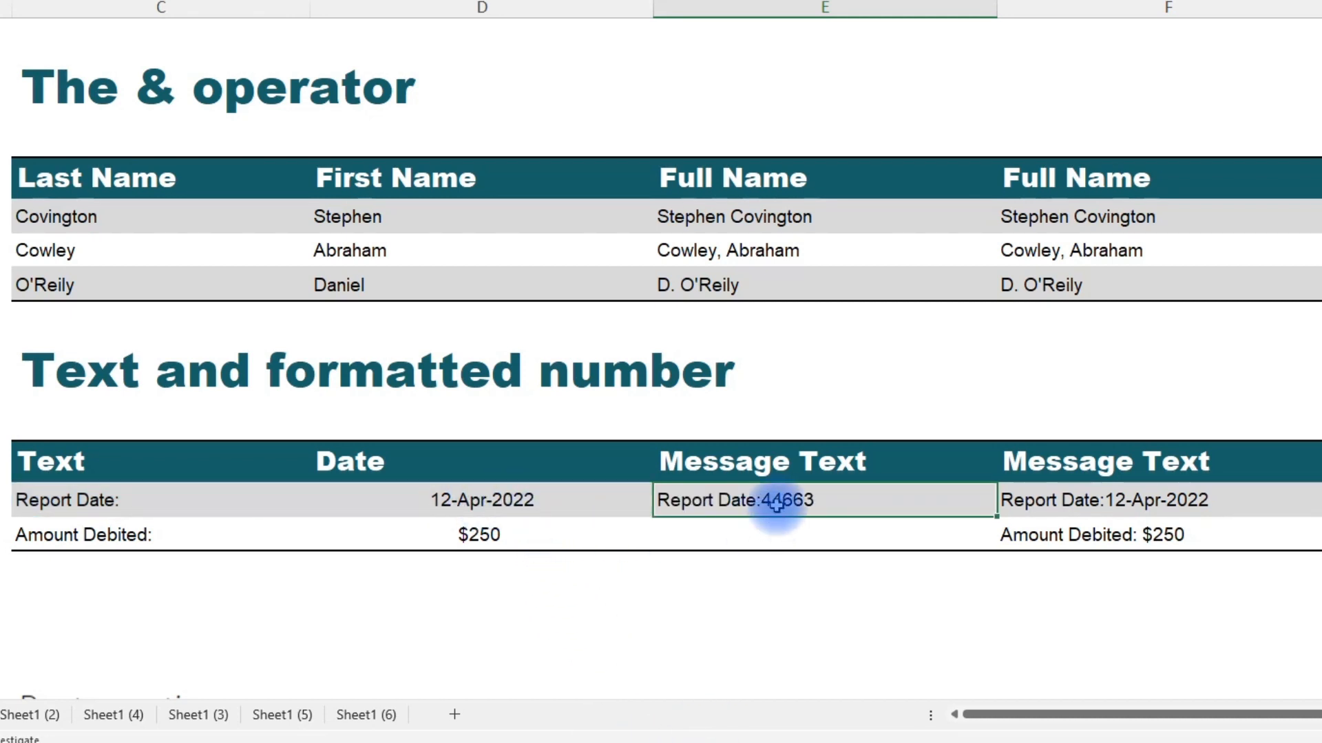
Switch the date cell D12 to General number format and undo the change.
click(489, 500)
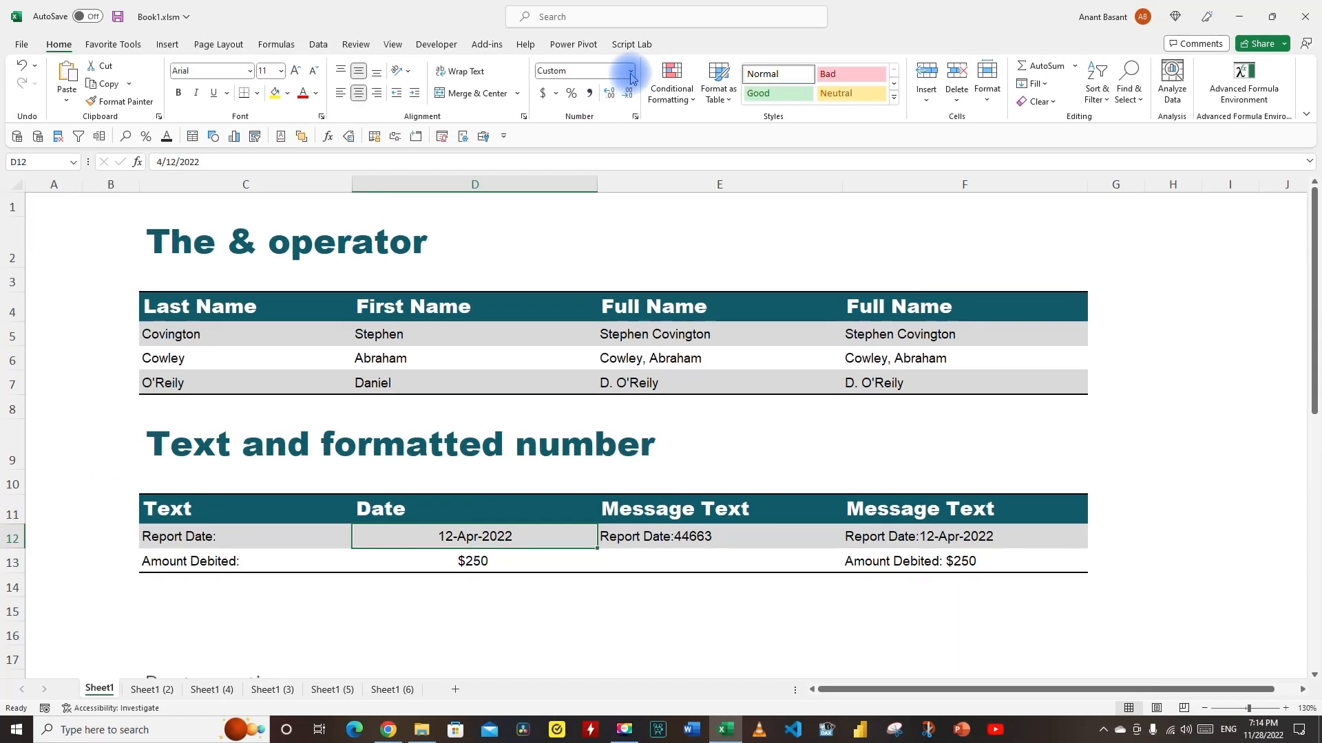
click(653, 1)
click(606, 108)
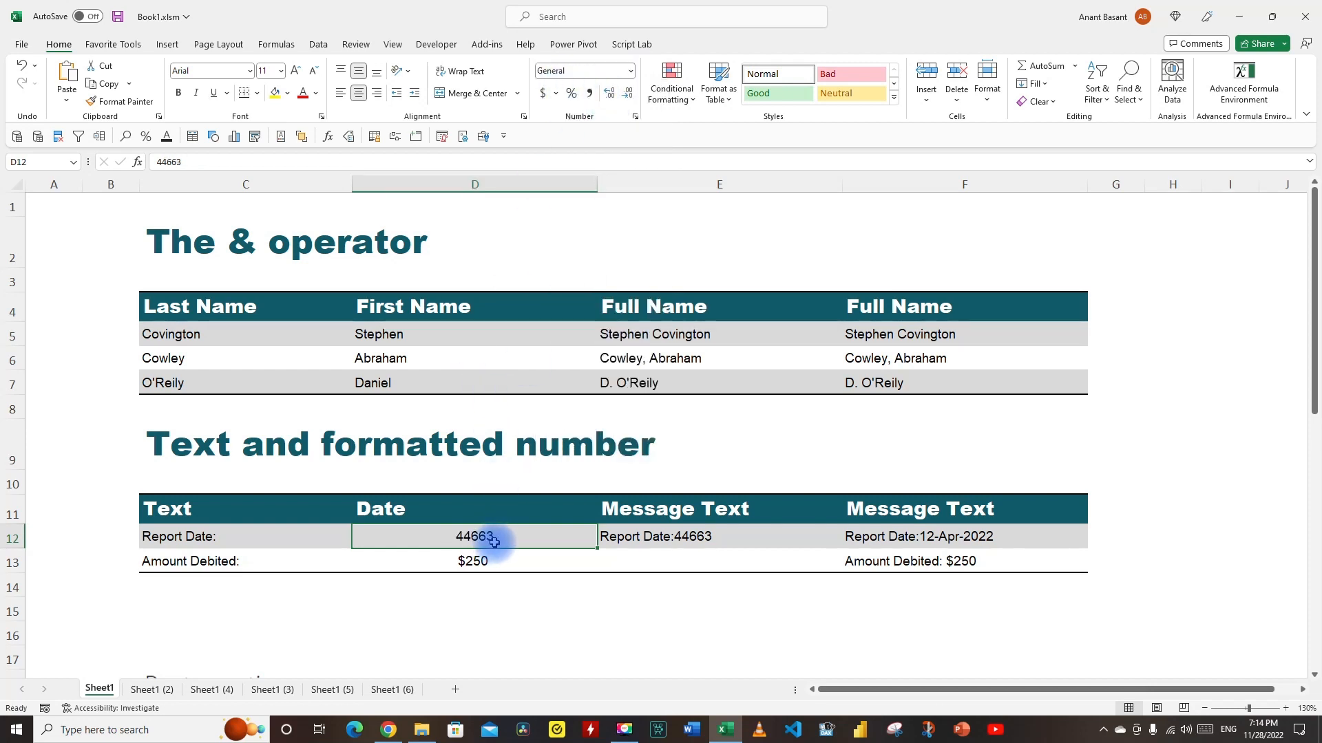
key(ctrl+z)
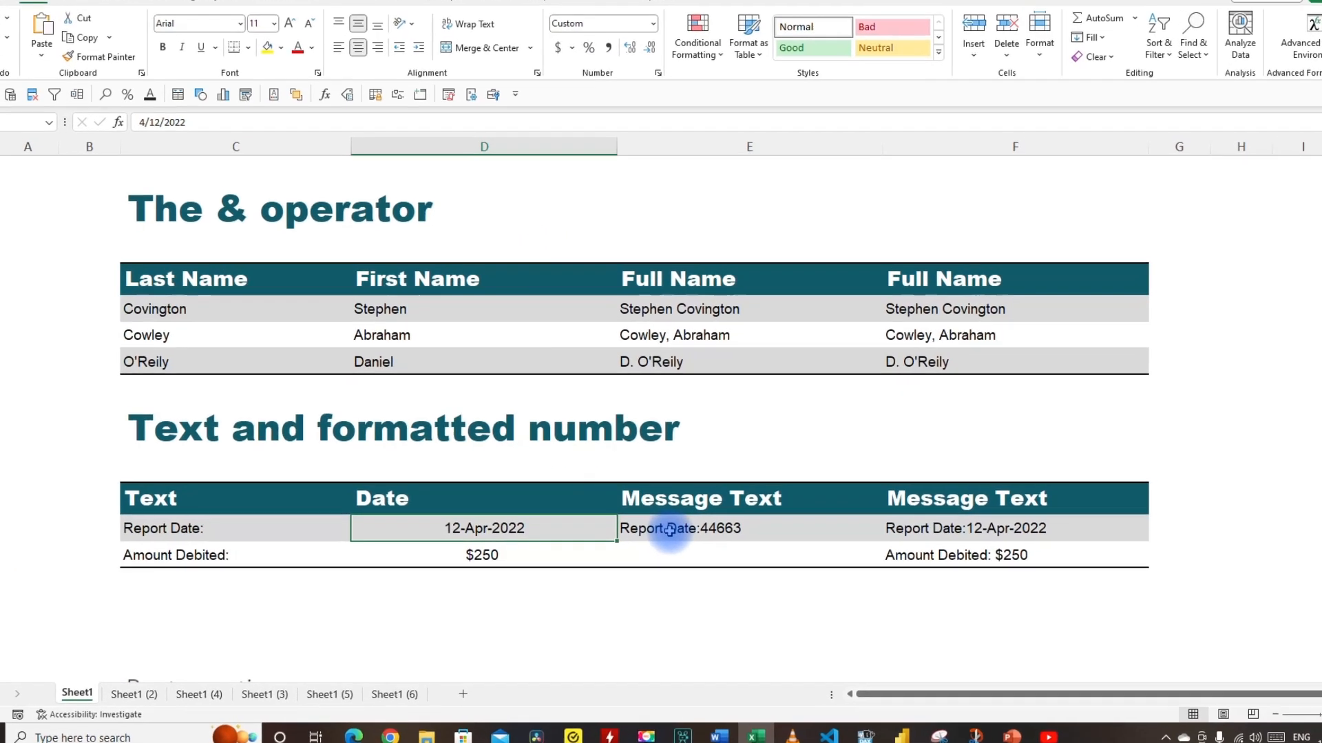
Edit the E12 formula to =C12&" "&Text(D12,"dd-mmm-yyyy") so the date keeps its format.
click(670, 529)
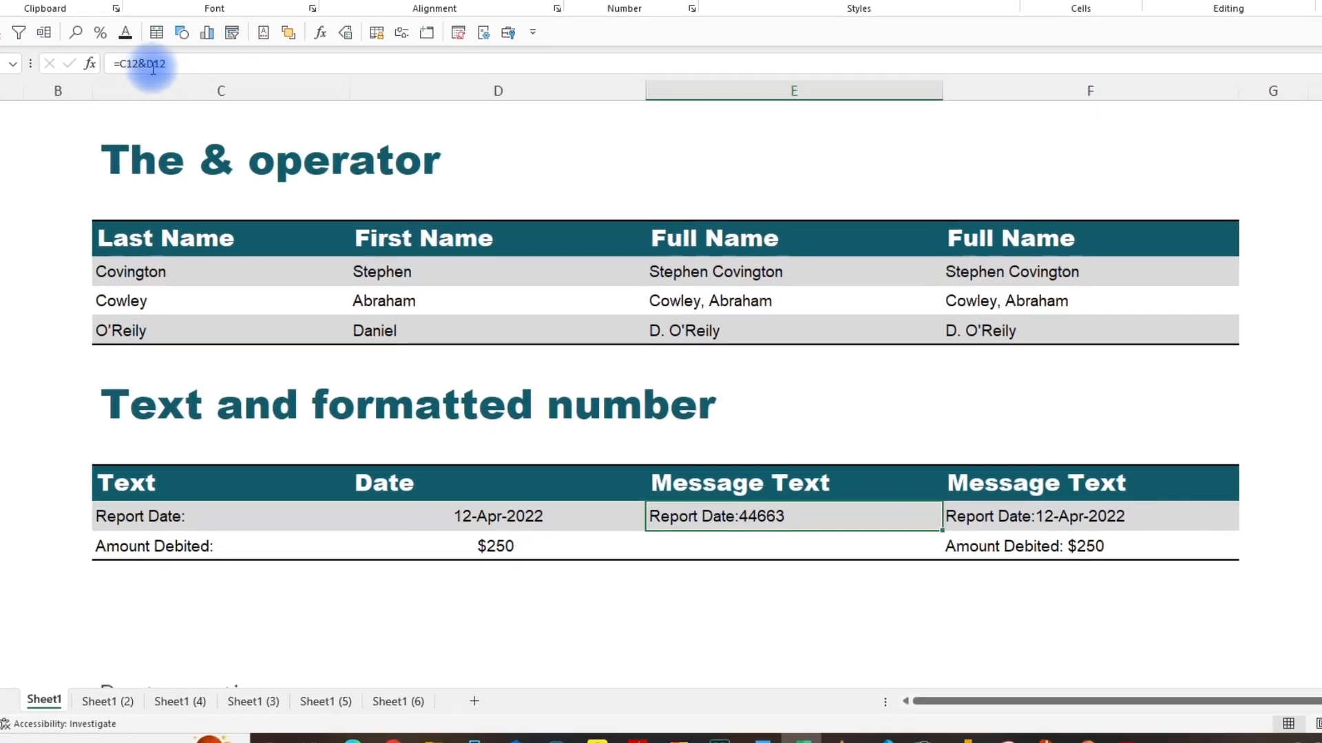
click(170, 123)
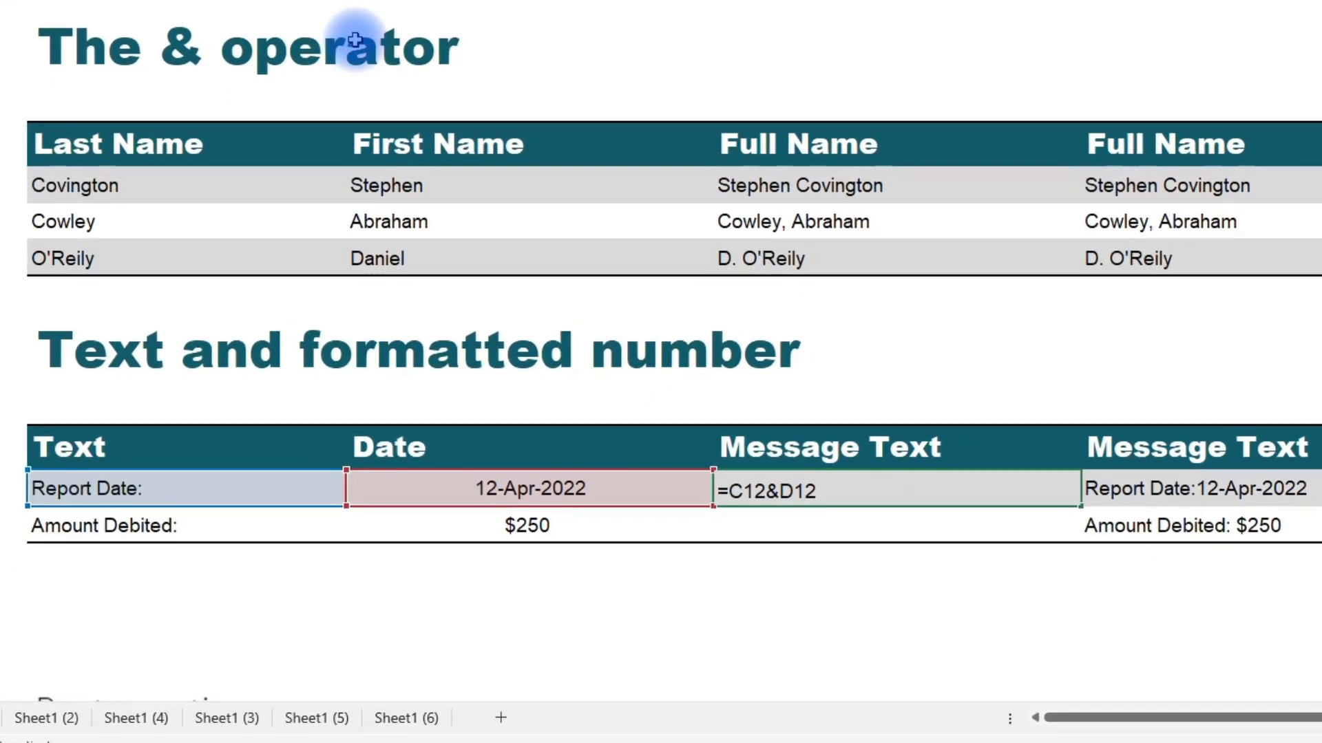
text(" "&Text)
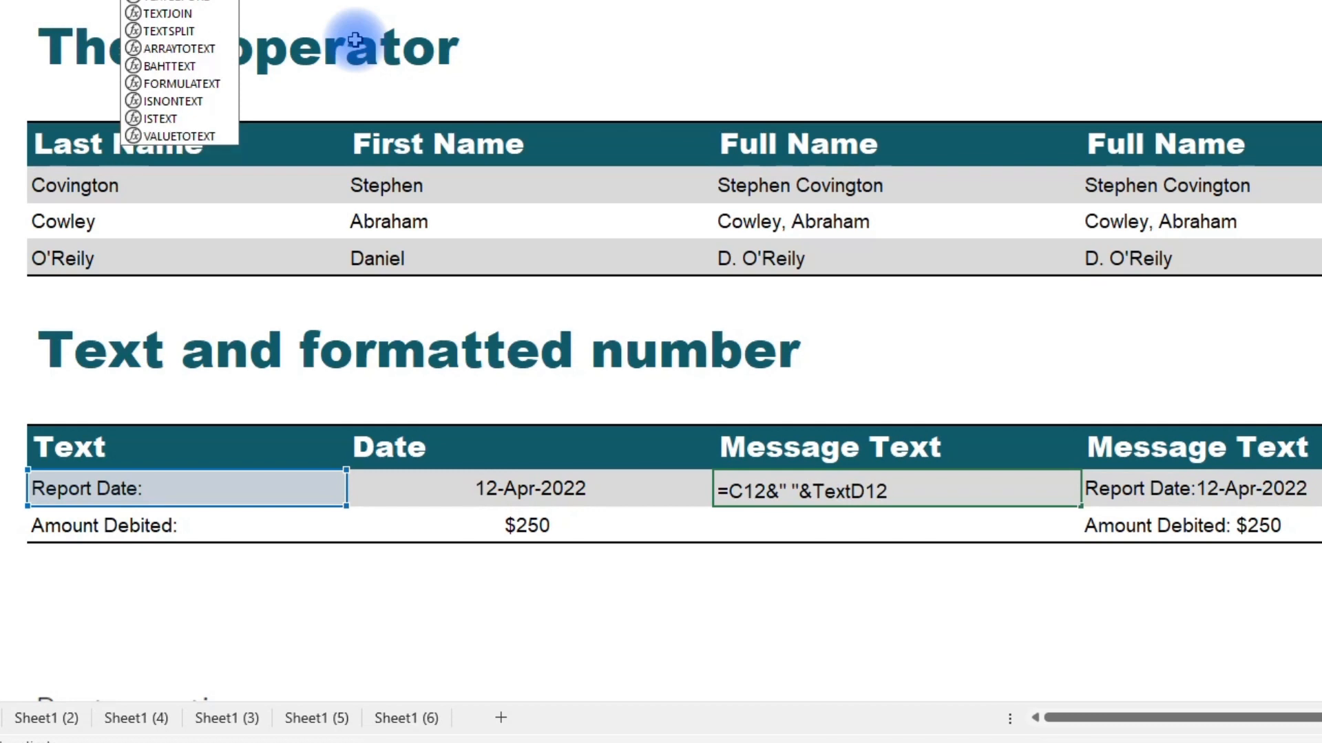
text((D12)
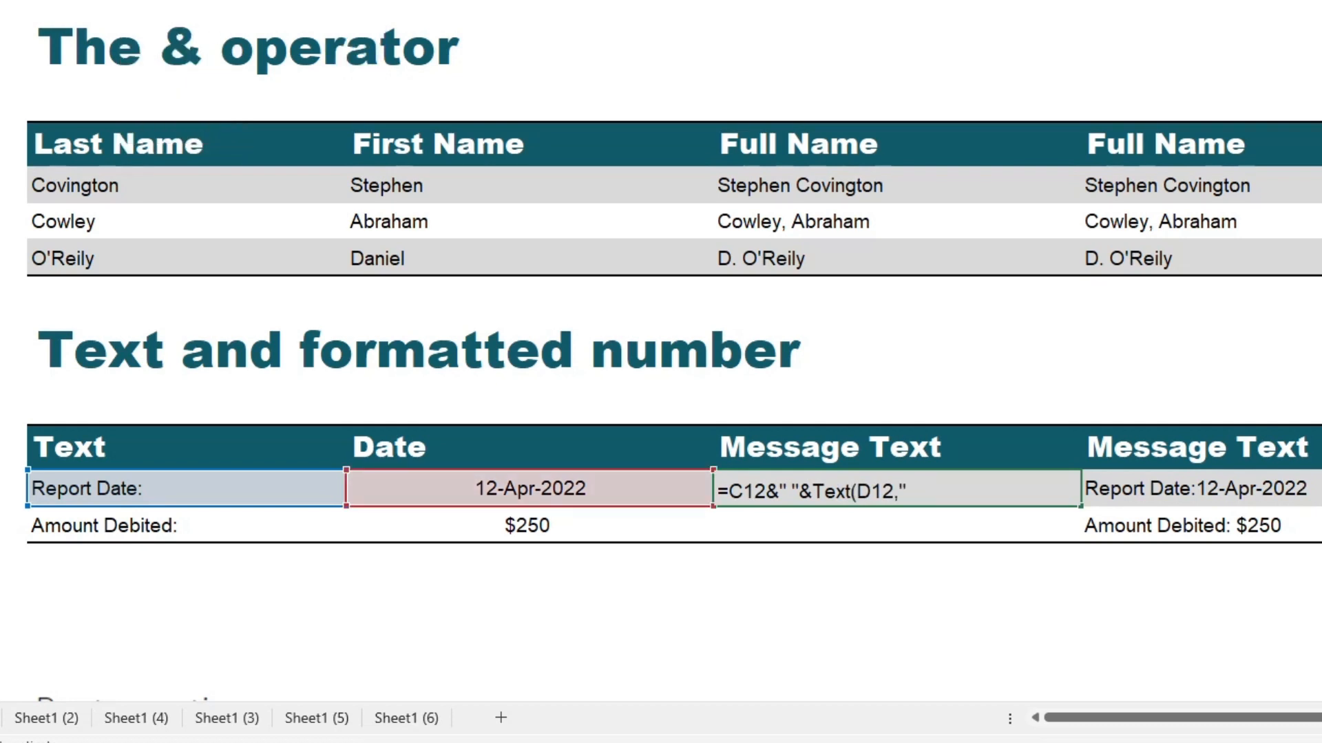
text(,"dd-mmm-yyyy")
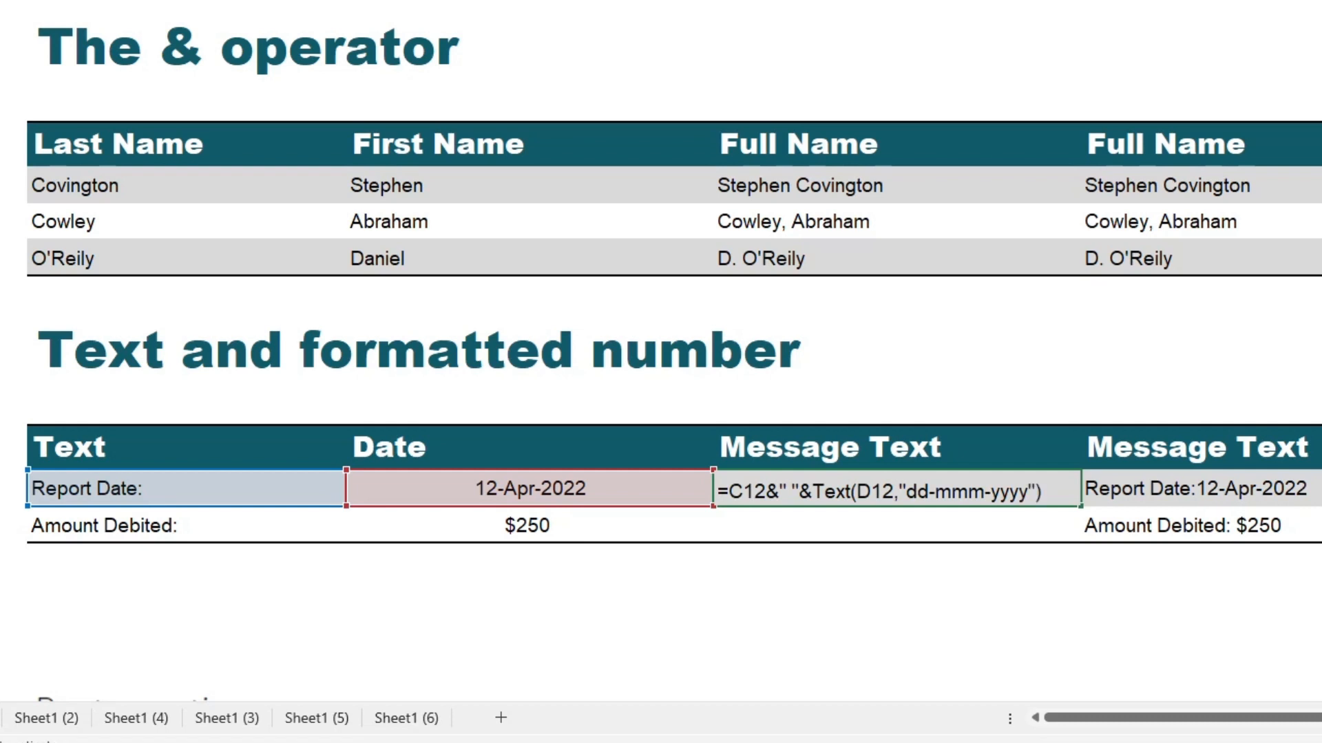
key(Return)
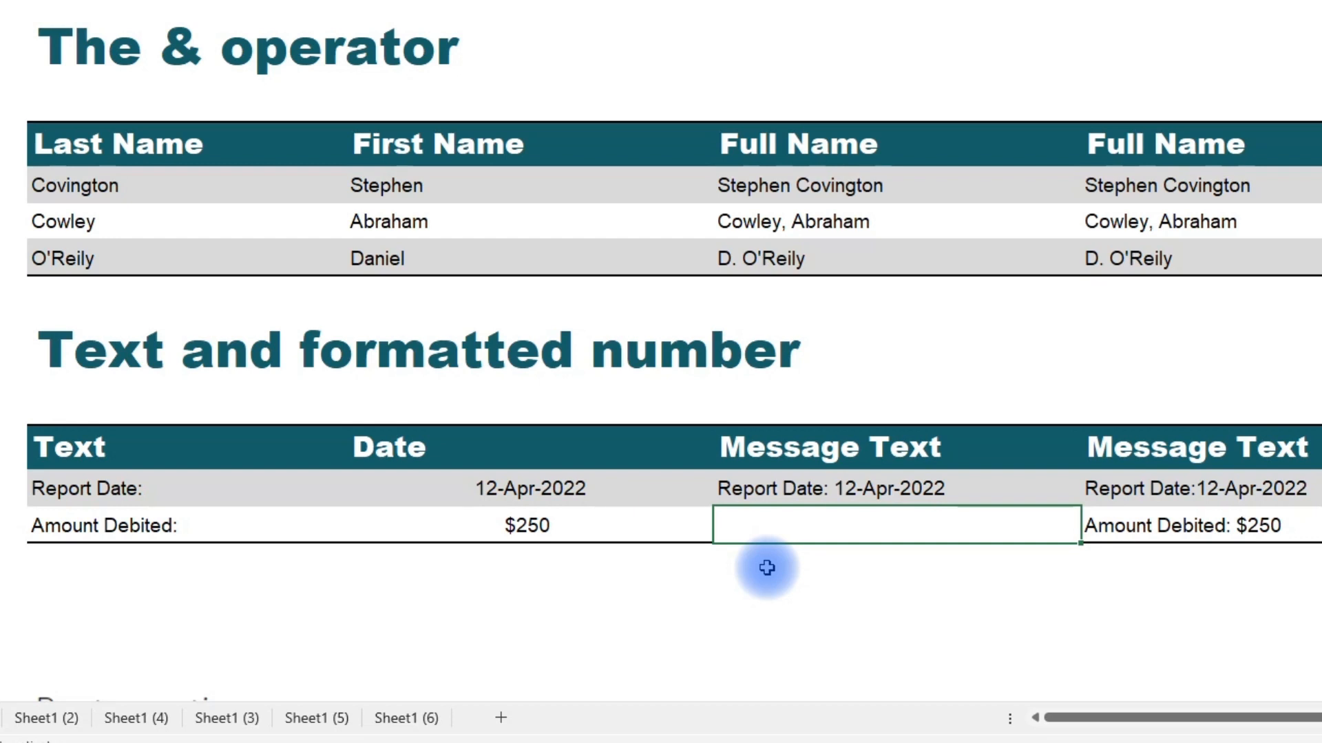
In E13, enter =C13&" "& Text(D13,"$#,##") to join the Amount Debited label with the formatted amount.
text(=)
key(Left)
key(Left)
text(&" "&)
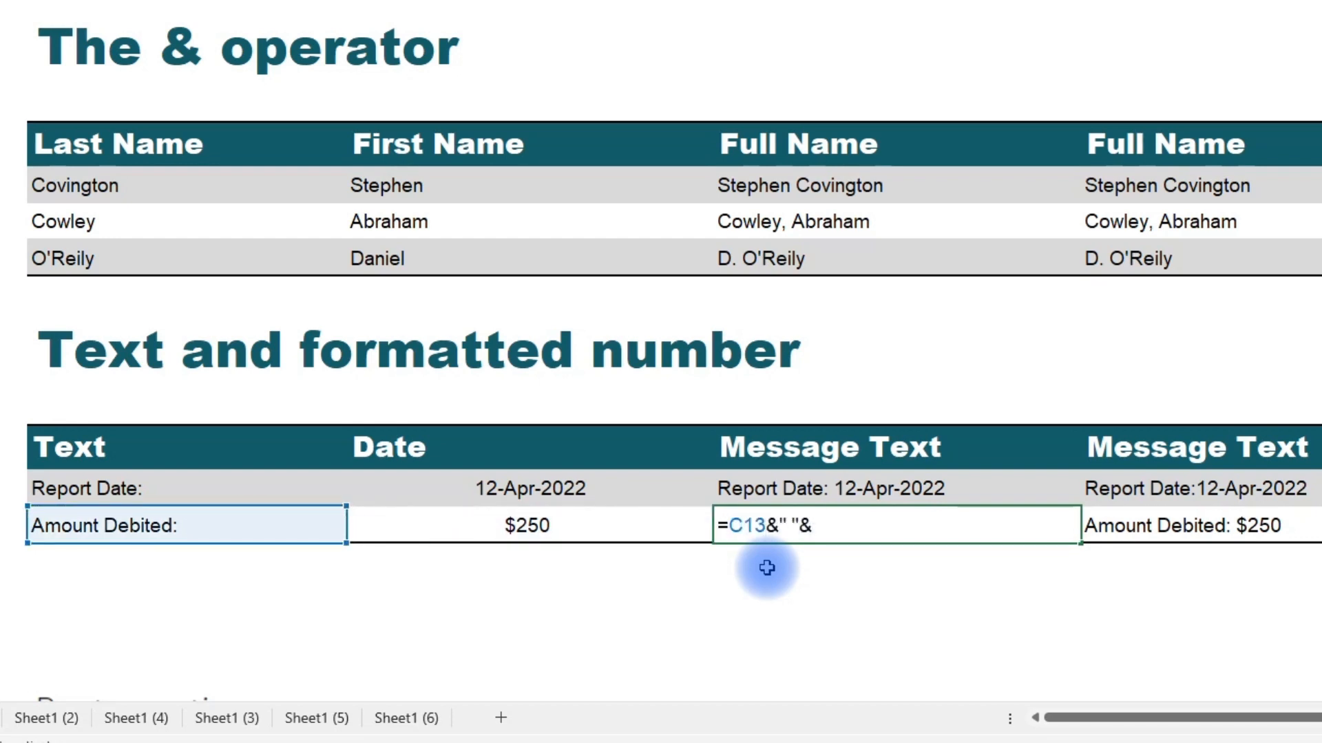
text( Text()
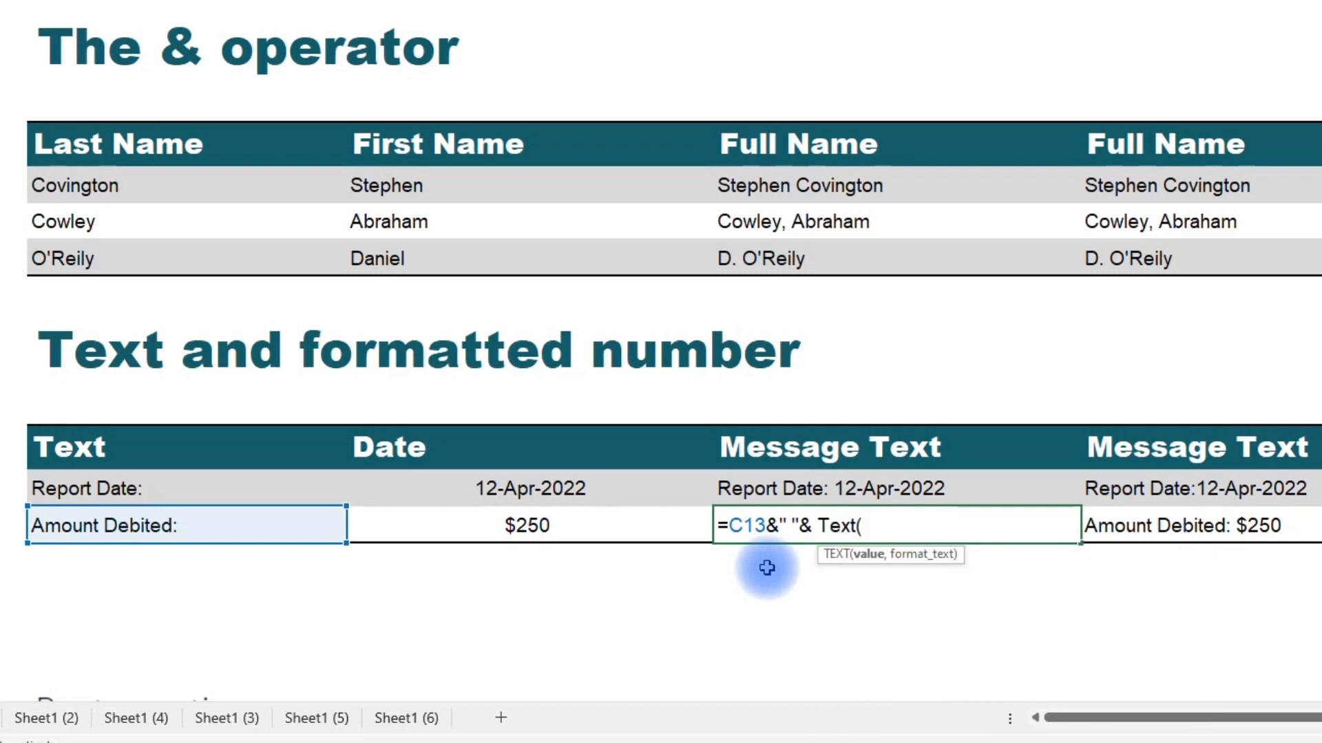
click(586, 525)
text(,"$#,##)
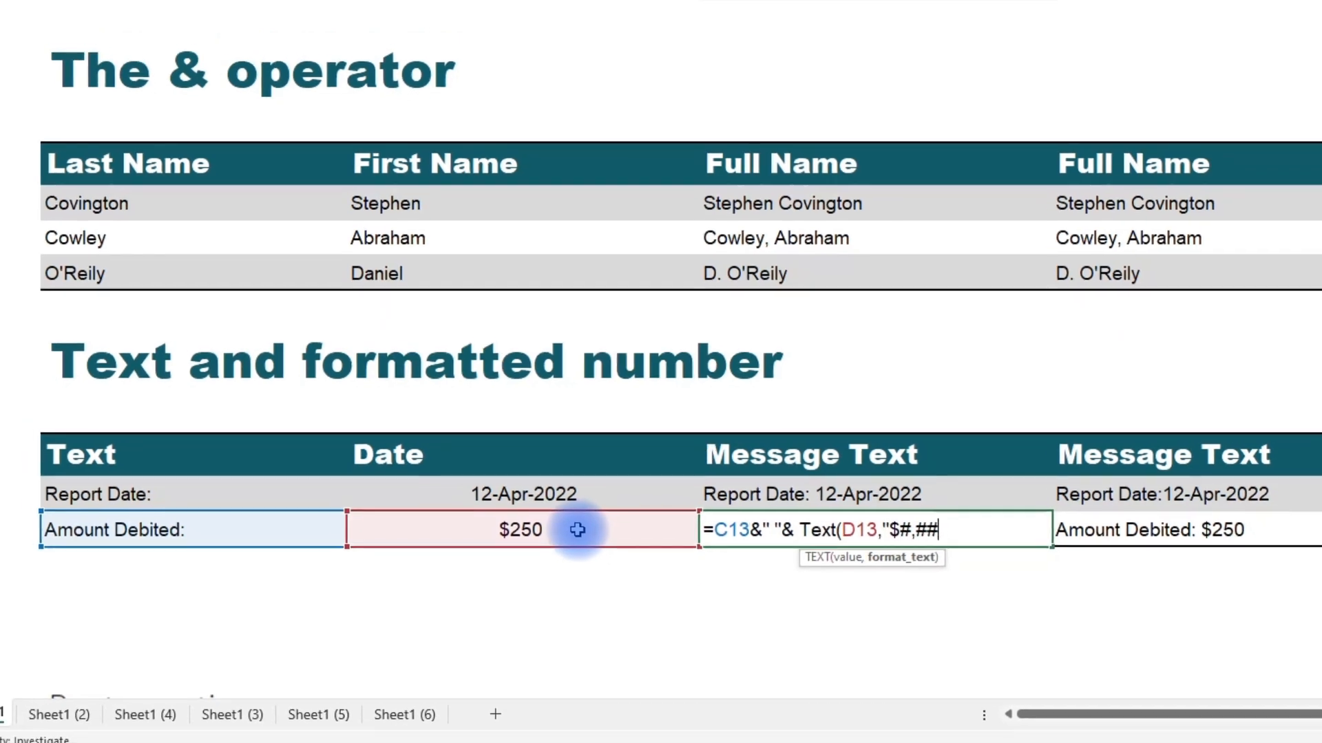
text("))
key(ctrl+Return)
drag(244, 131, 275, 162)
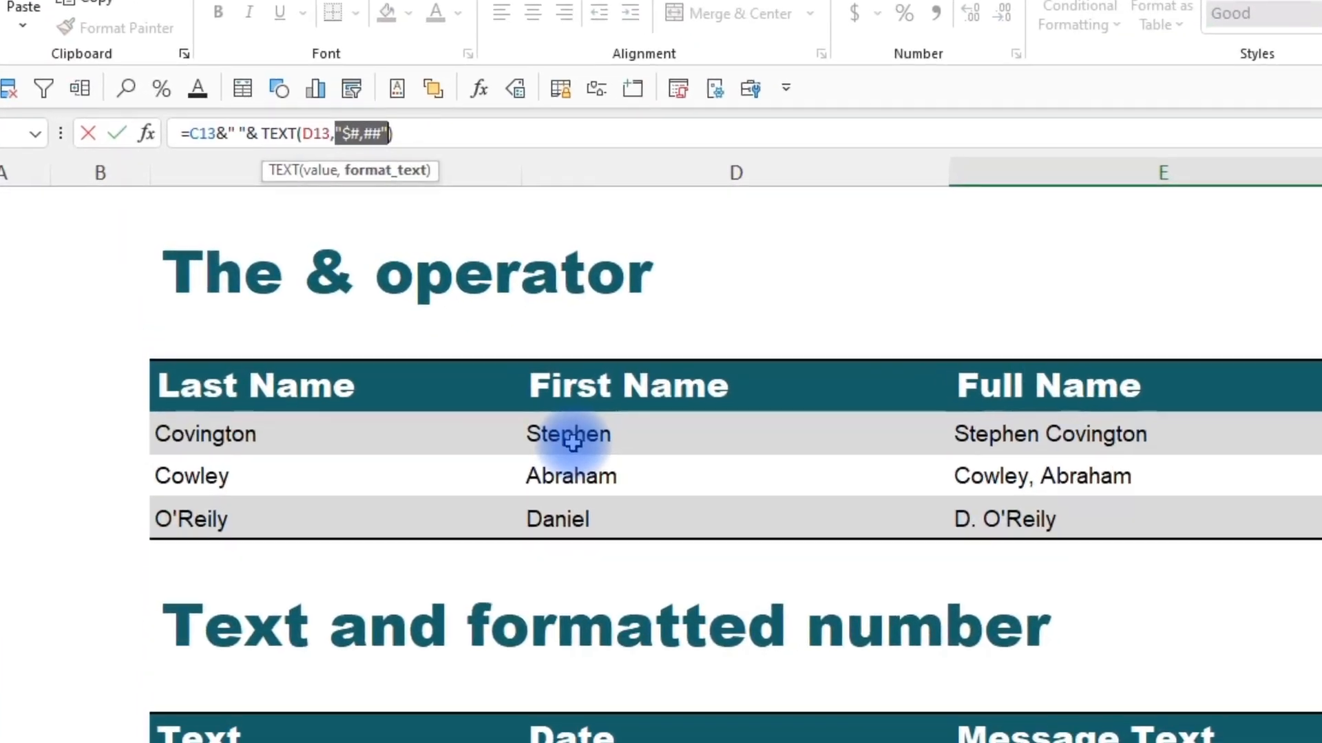
key(Escape)
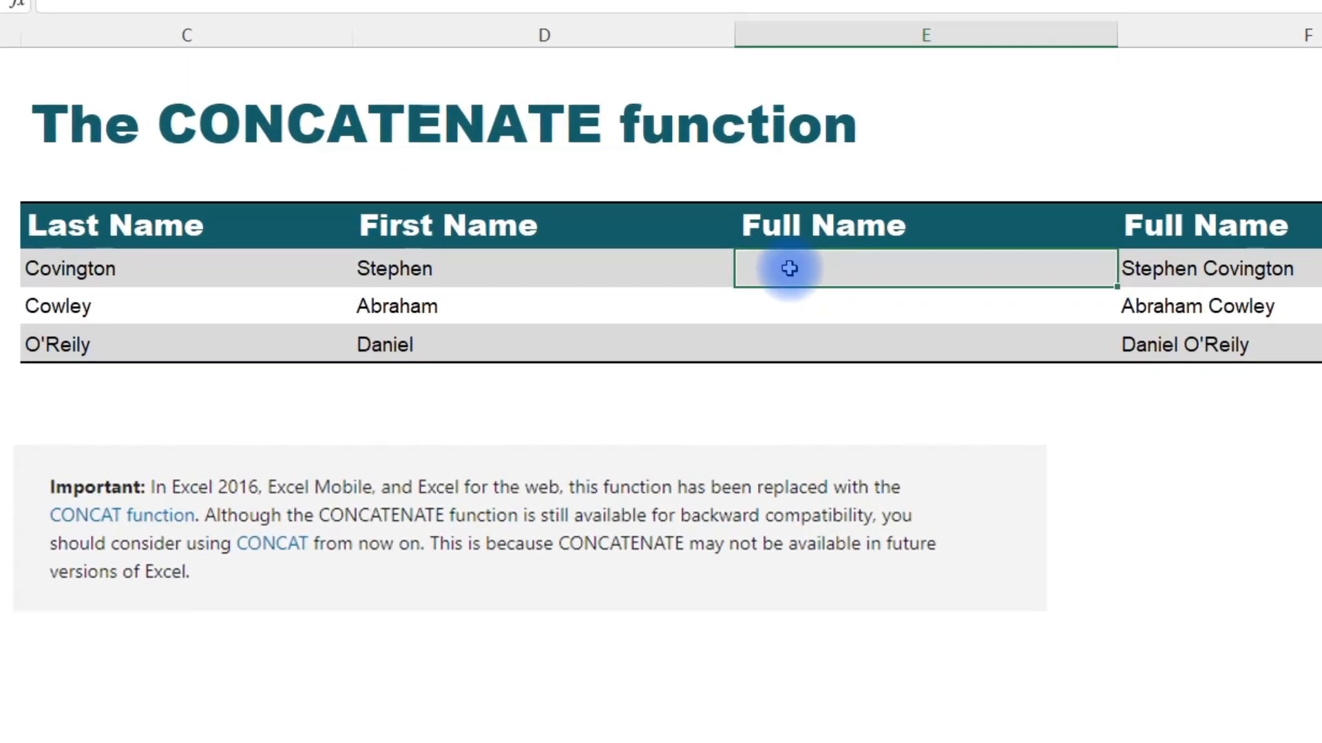
In E5 of the CONCATENATE sheet, enter =CONCATENATE(D5," ",C5) to combine first and last name.
text(=concat)
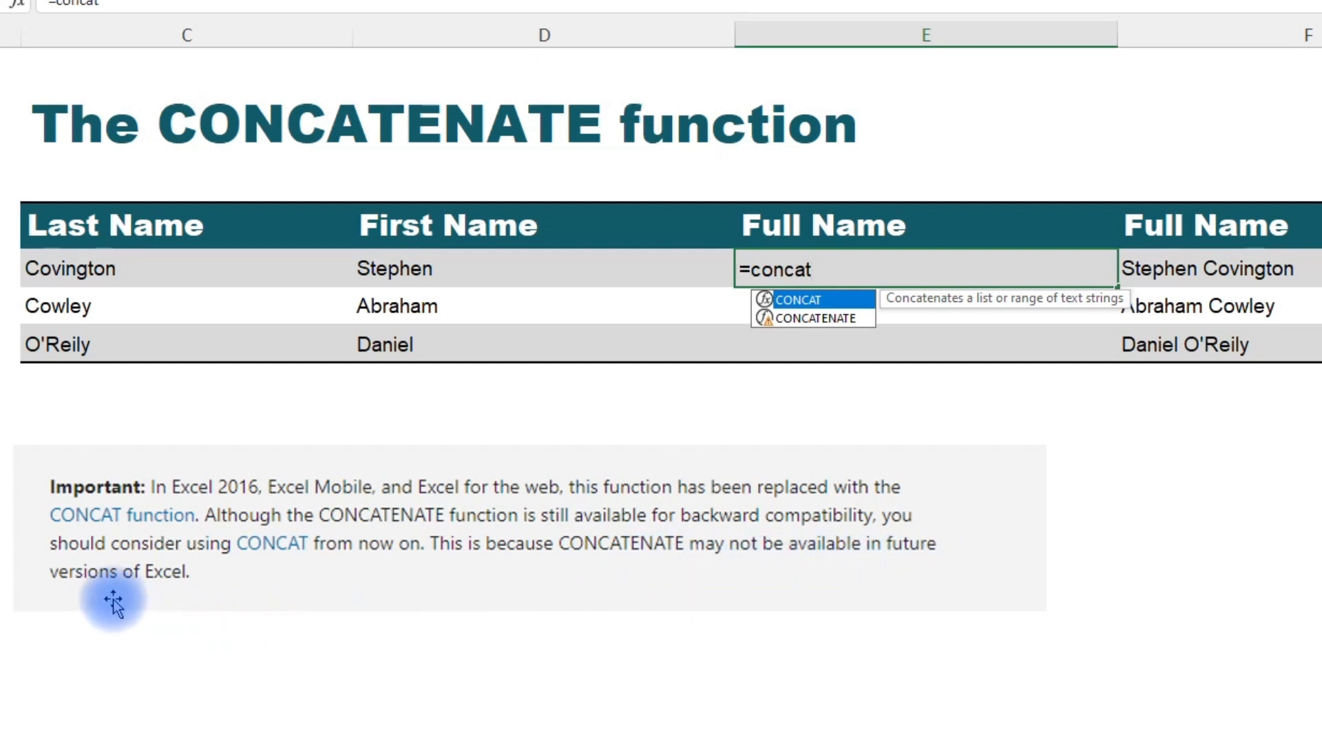
key(Down)
key(Tab)
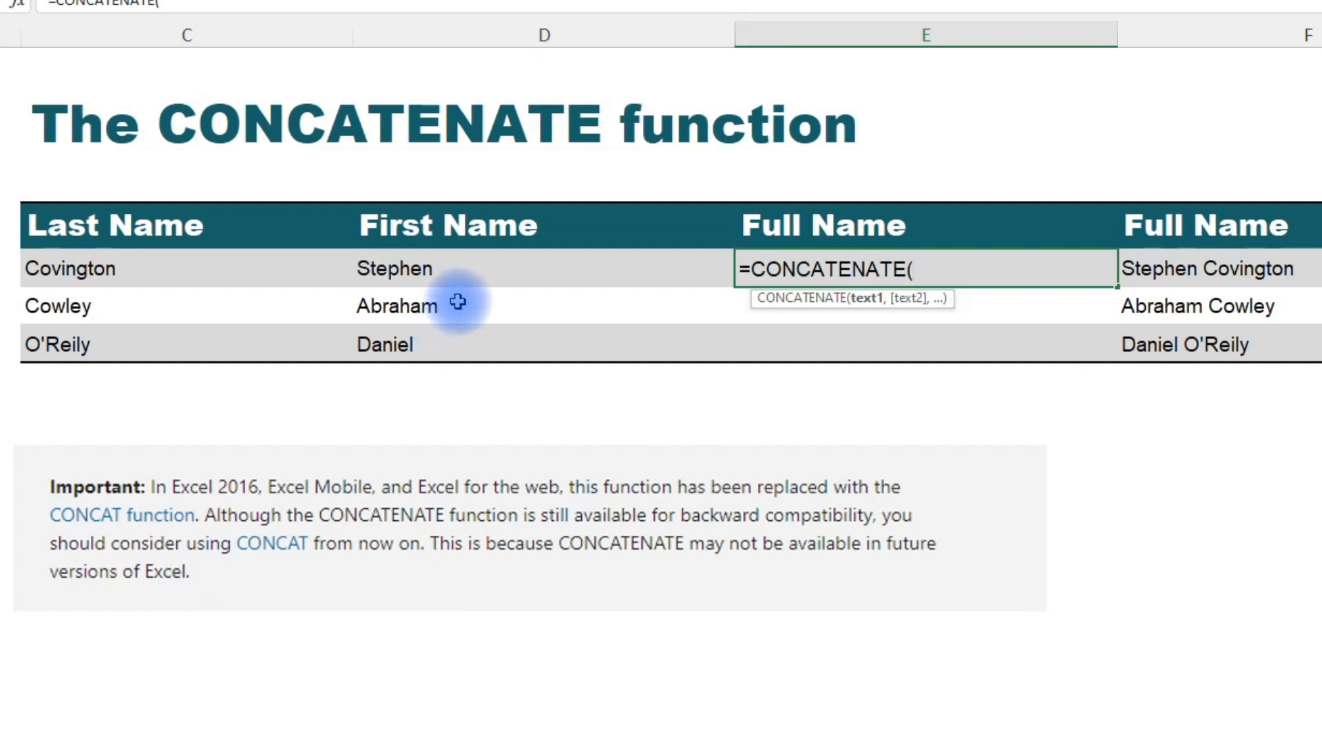
click(455, 269)
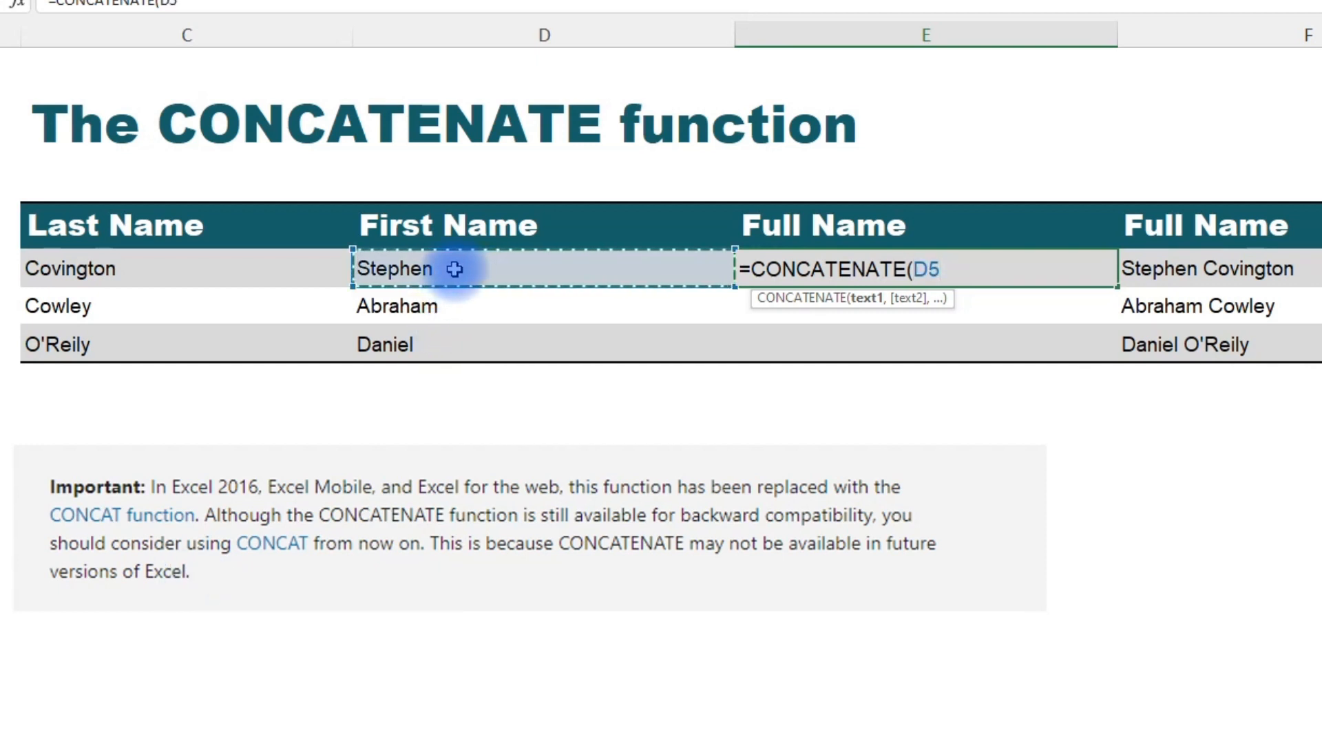
text(,)
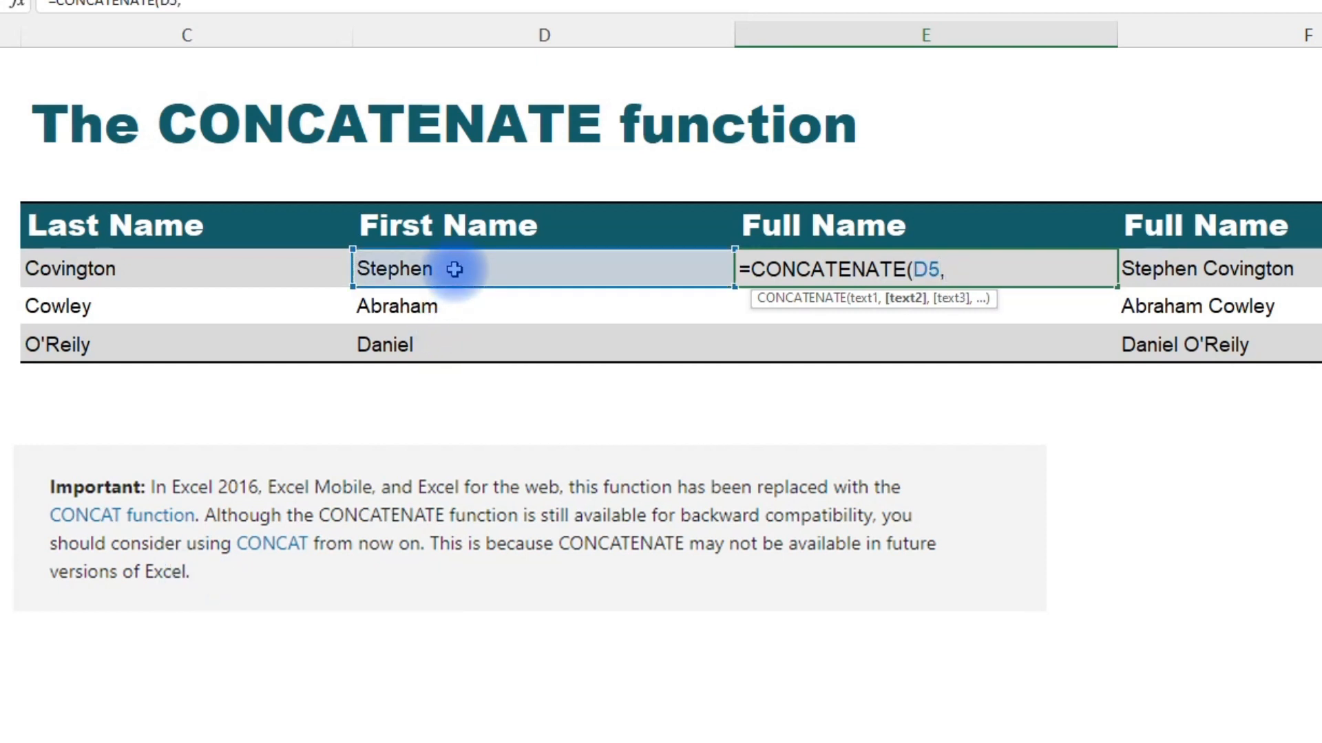
text(" ",)
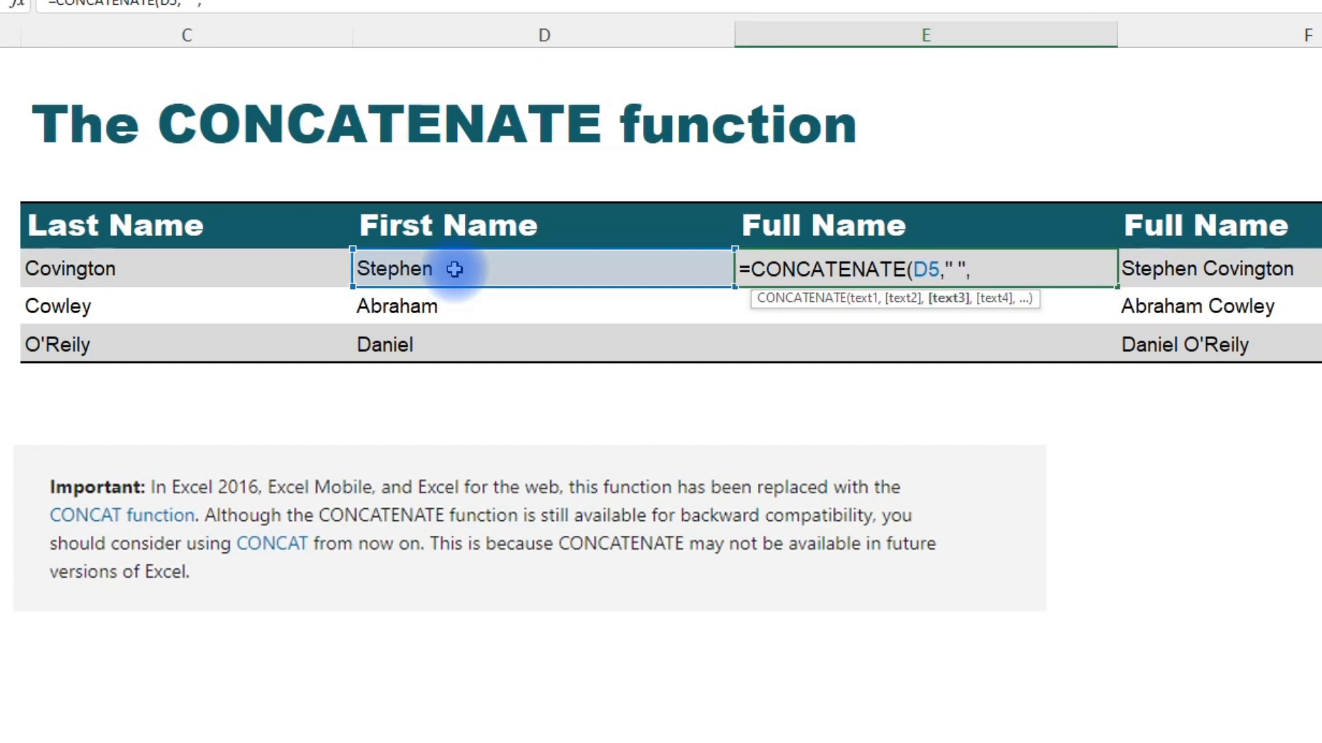
click(232, 267)
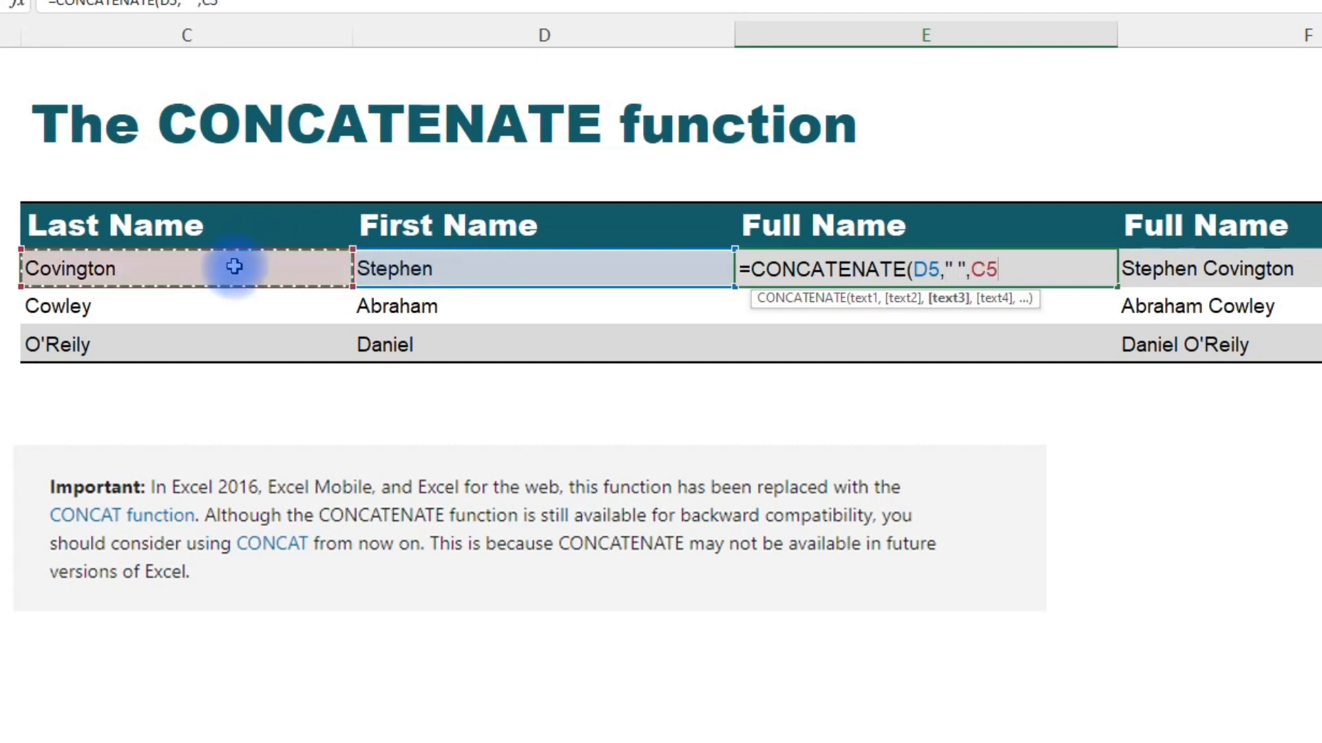
text())
key(Return)
key(Up)
key(ctrl+c)
key(shift+Down)
key(shift+Down)
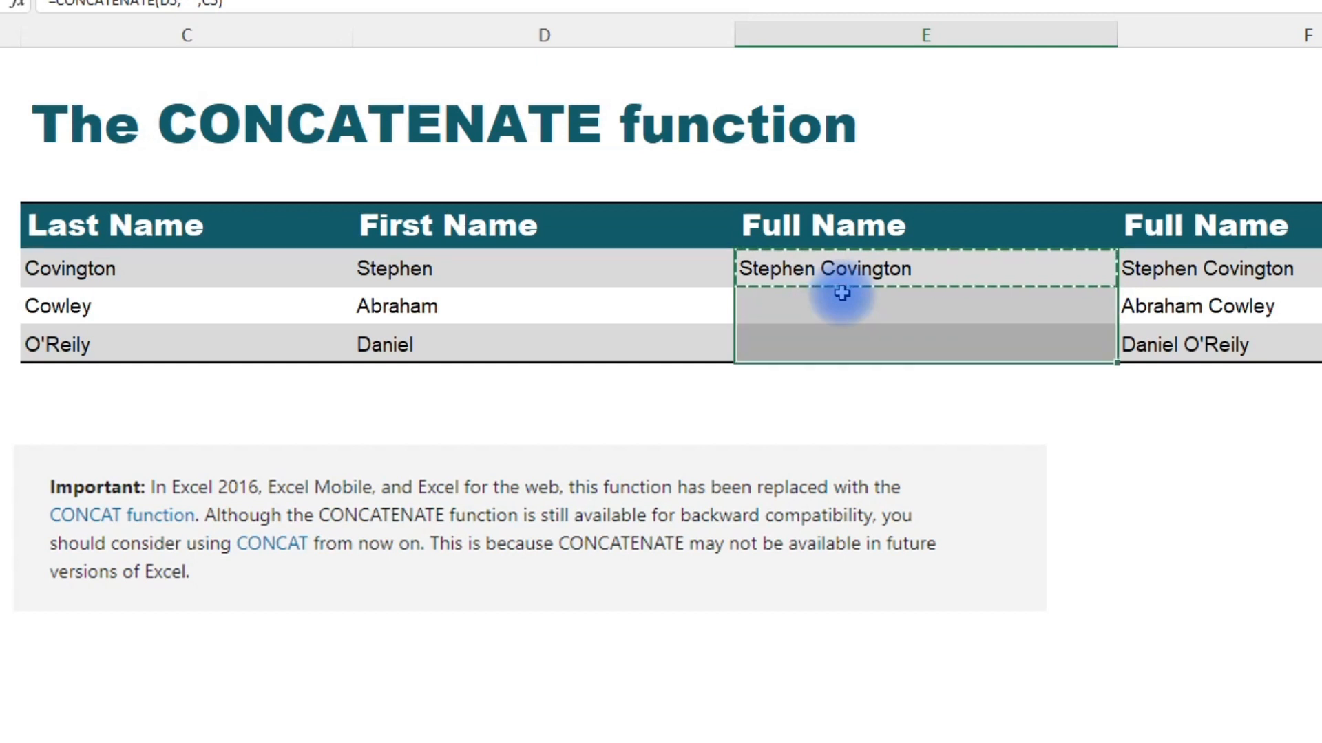
key(ctrl+alt+v)
key(Return)
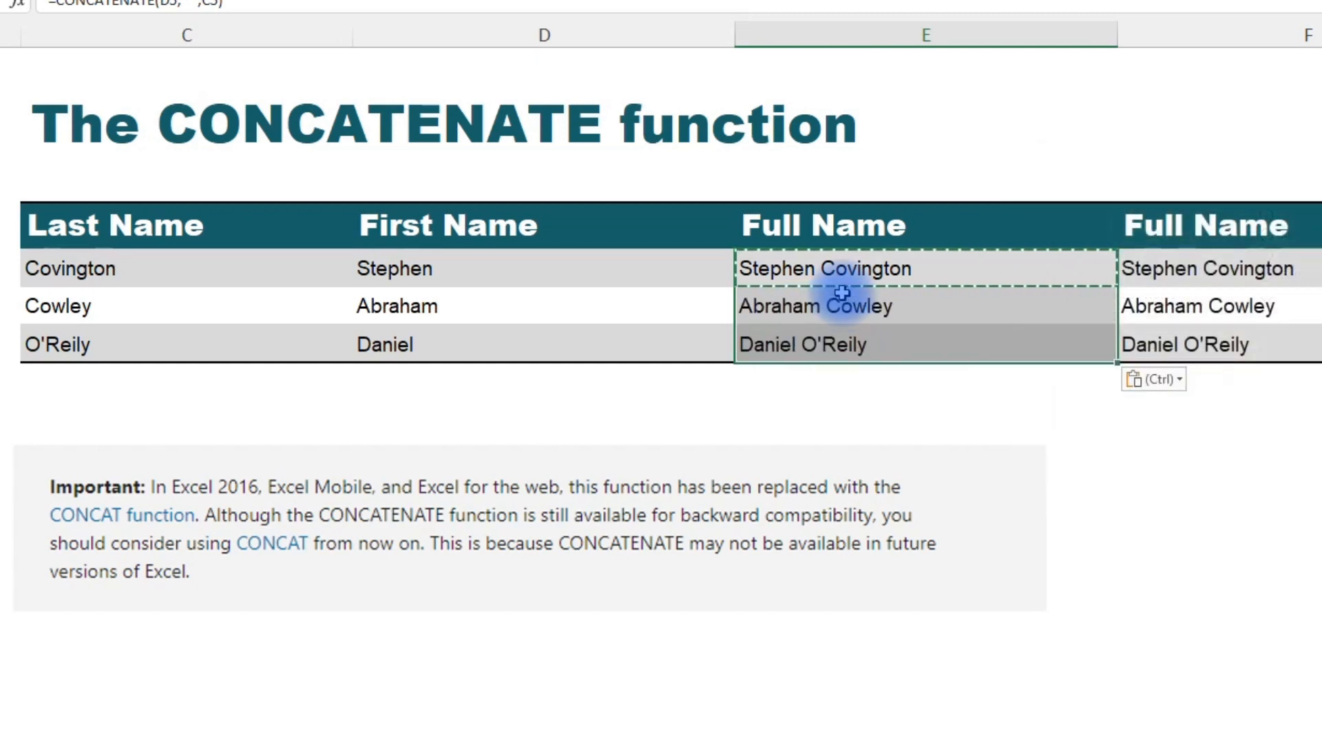
click(854, 342)
key(Up)
key(Up)
key(shift+Down)
key(shift+Down)
key(ctrl+v)
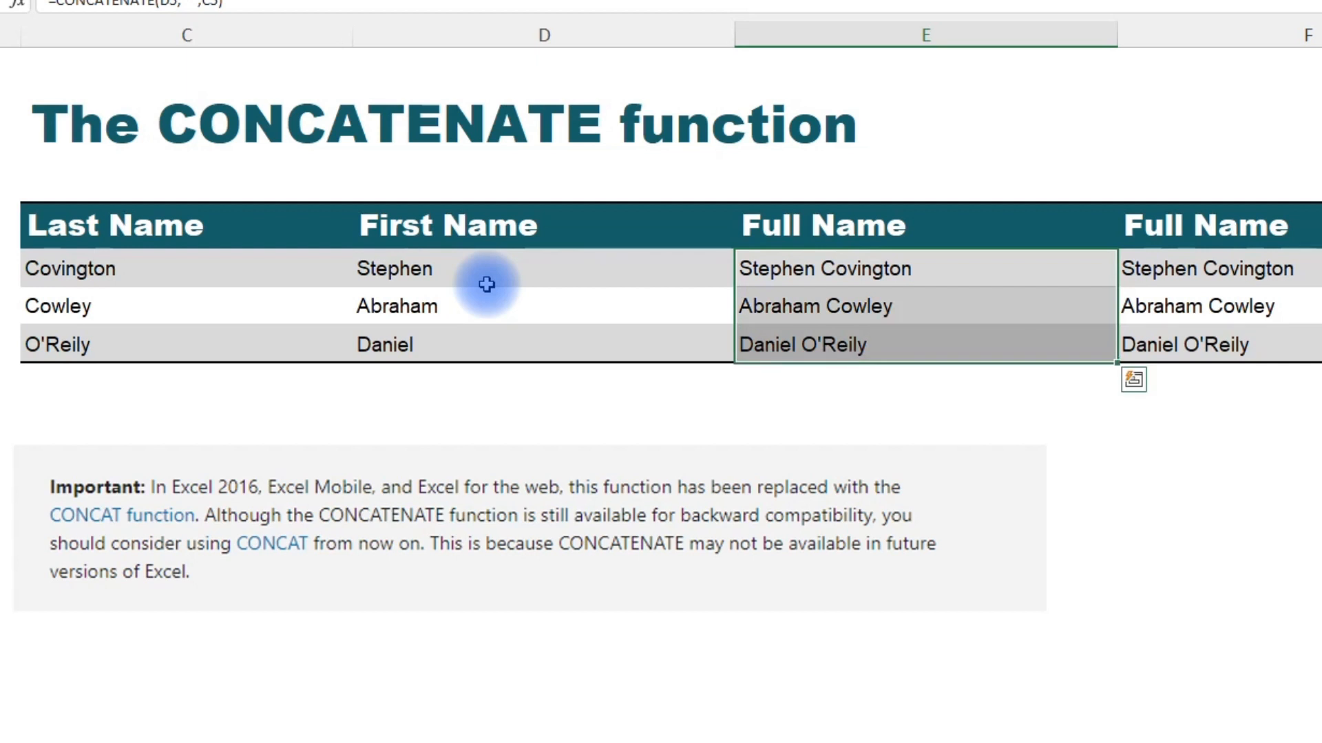
key(Delete)
Enter =CONCATENATE(C5:D5) in E5 using the name range, and clear F5 so the result can spill.
key(shift+Up)
key(shift+Up)
text(=concat)
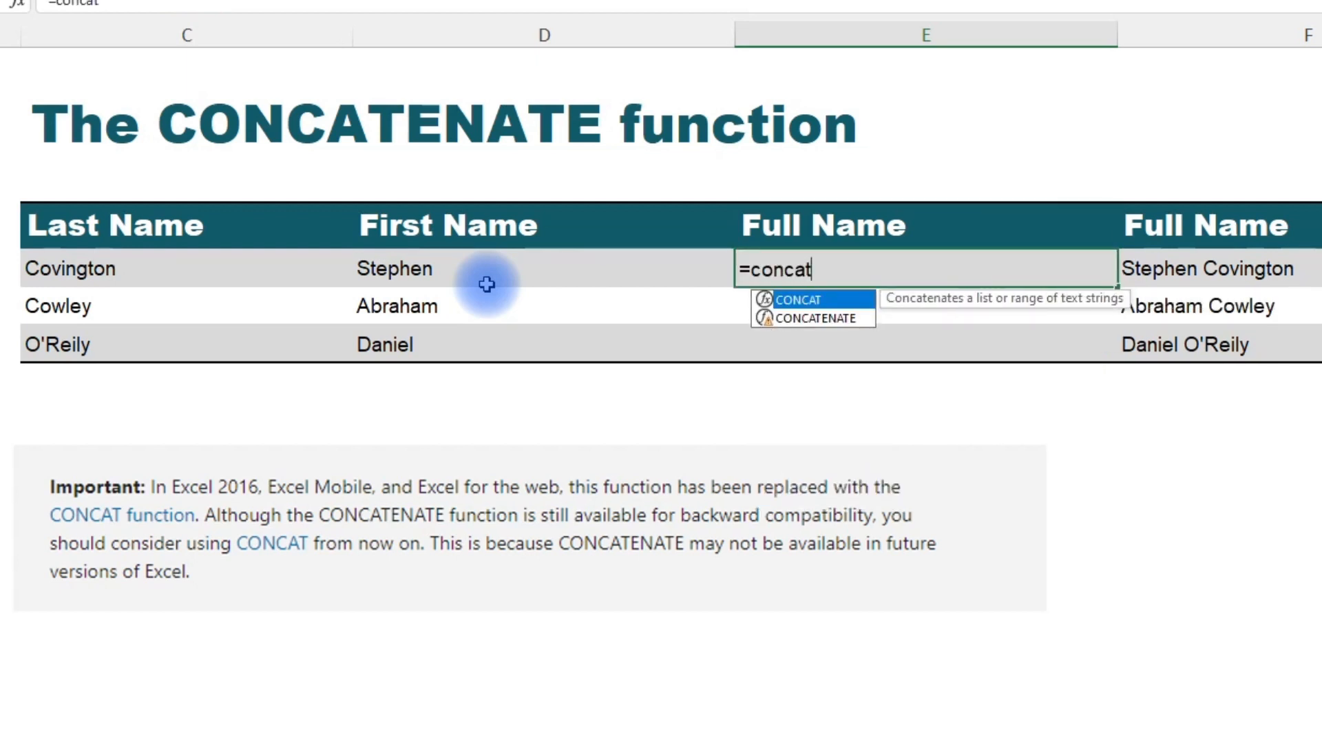
key(Down)
key(Tab)
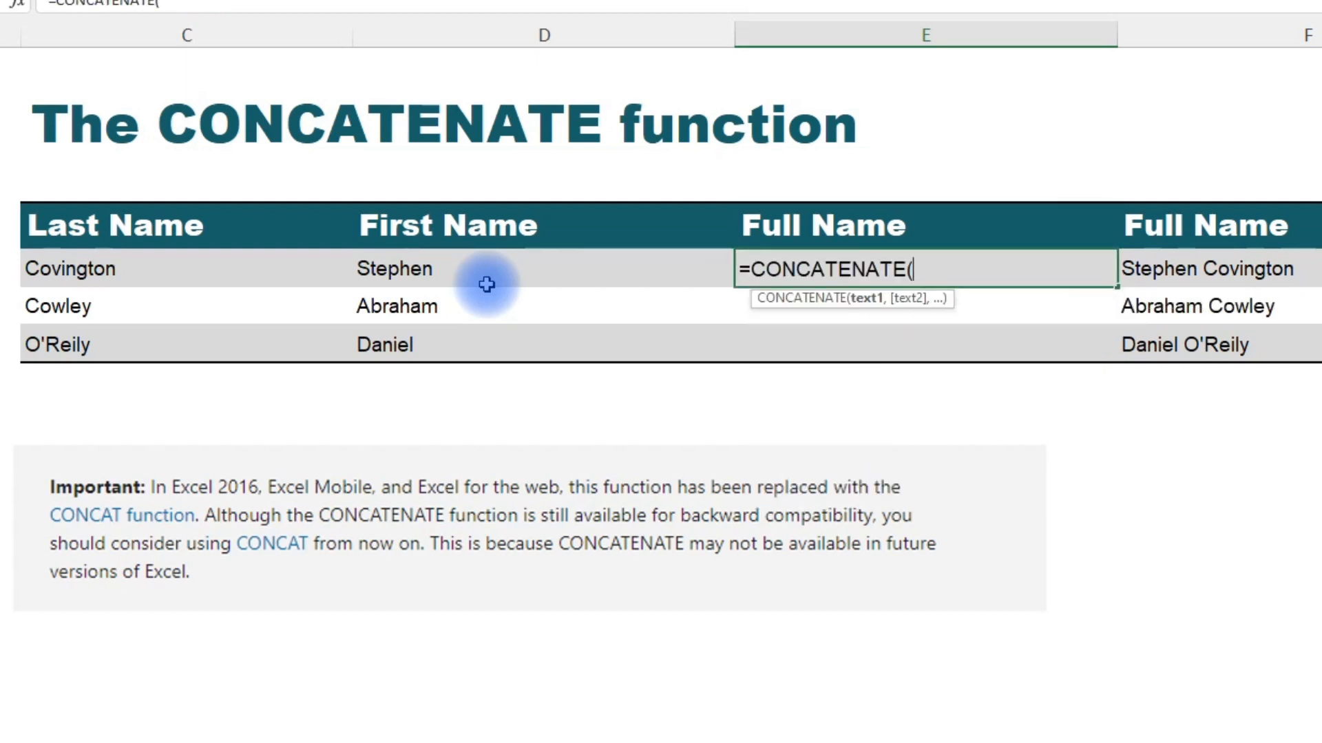
key(Left)
key(Left)
key(shift+Right)
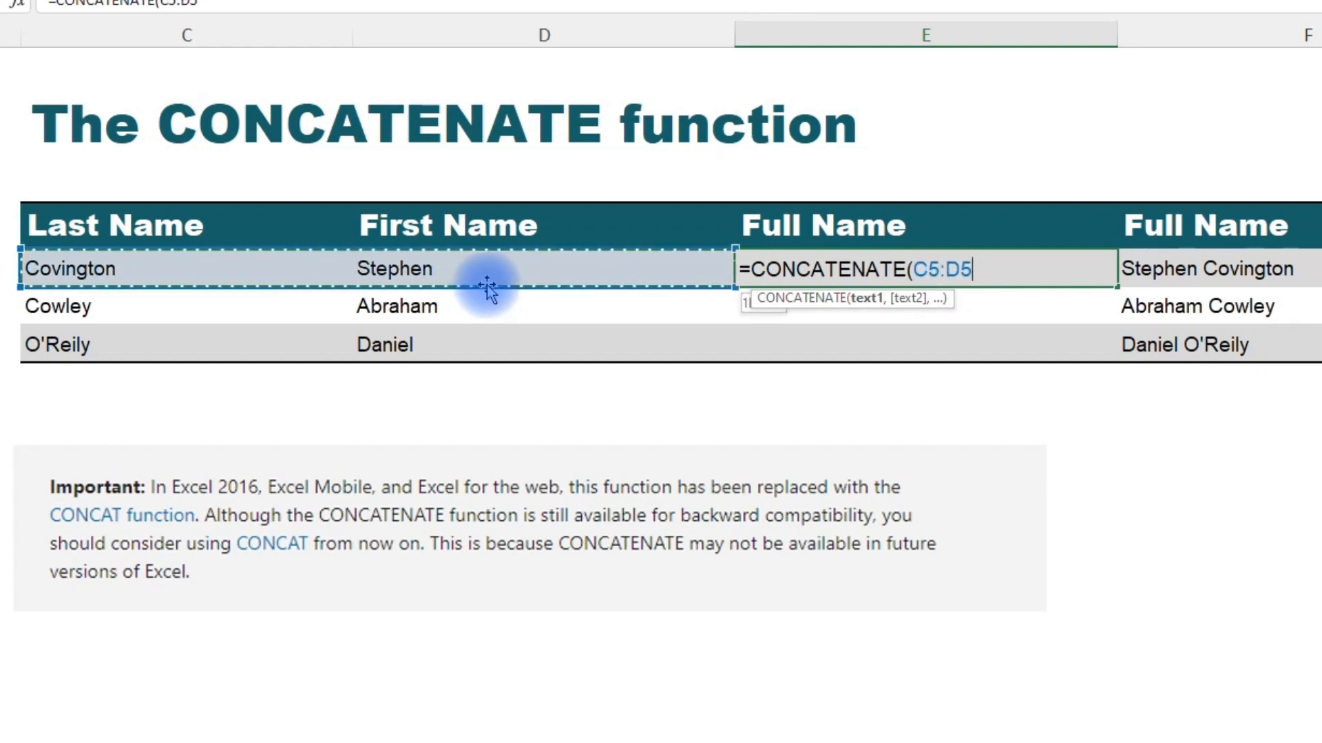
key(Return)
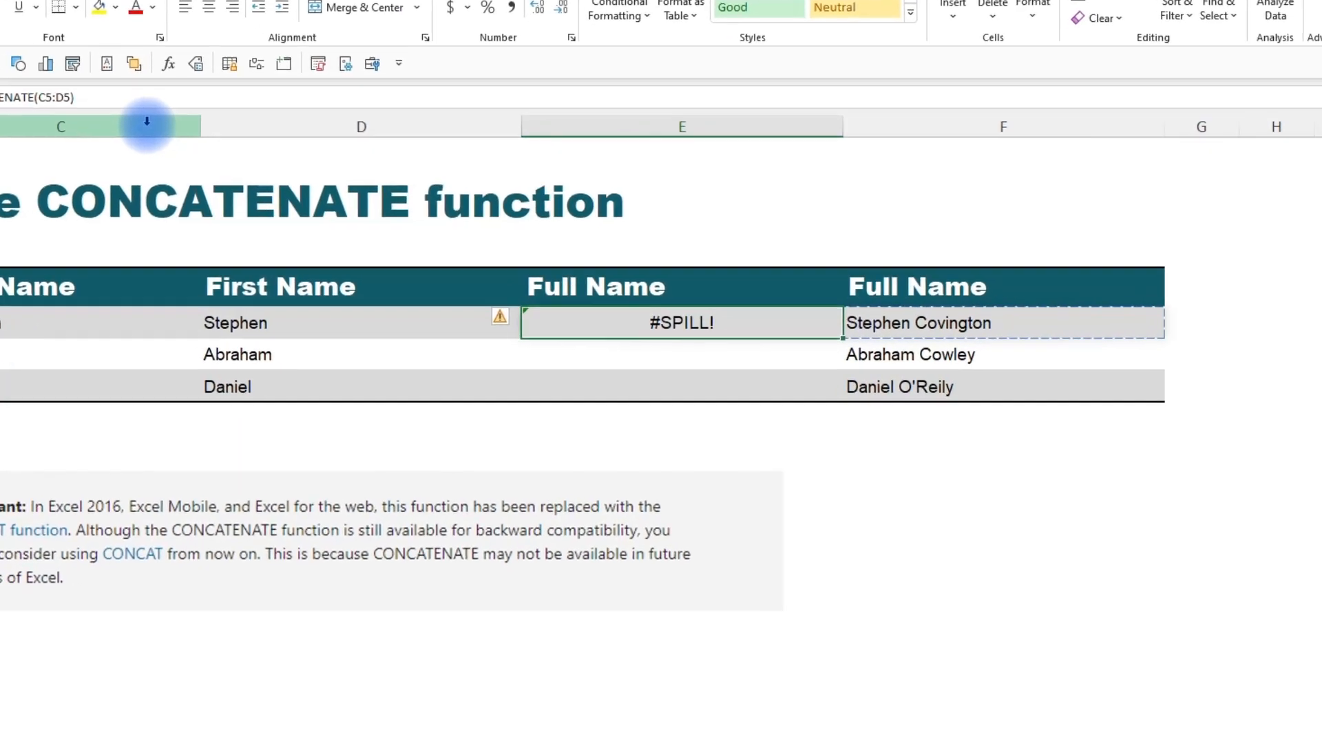
key(Right)
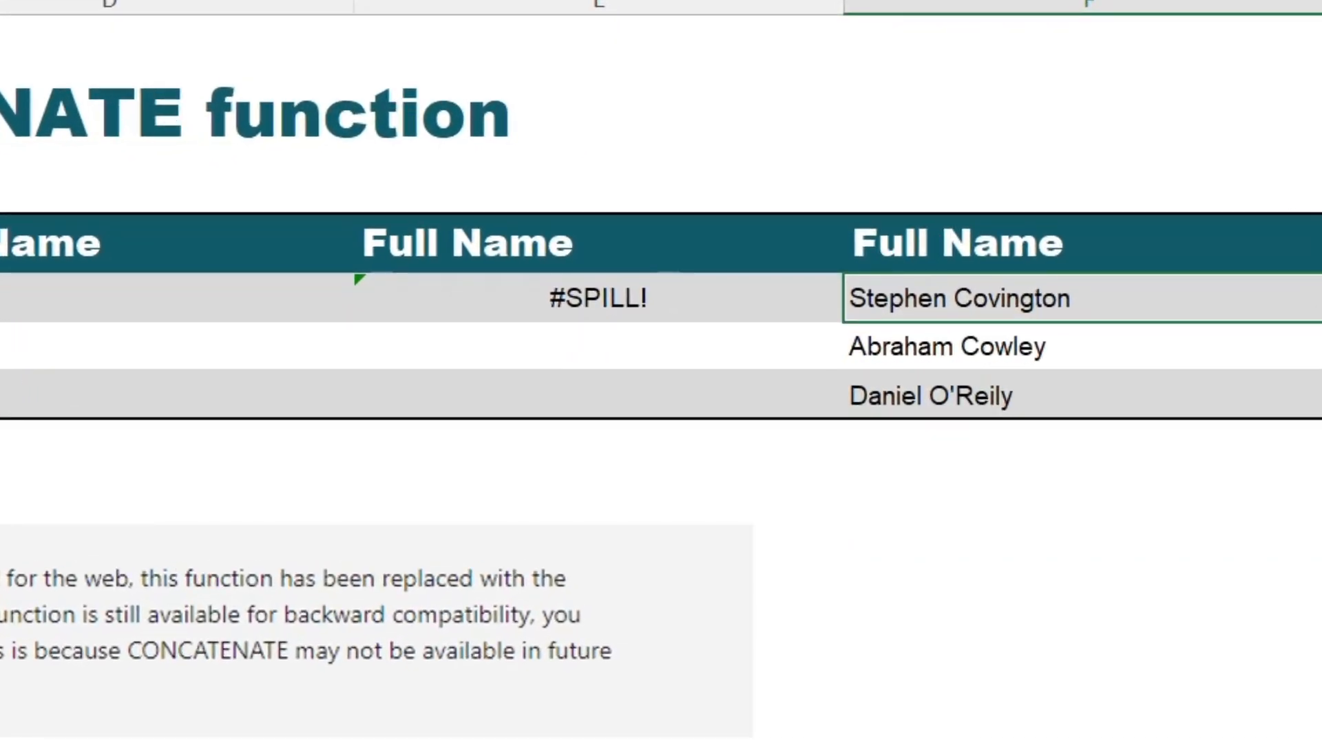
key(Delete)
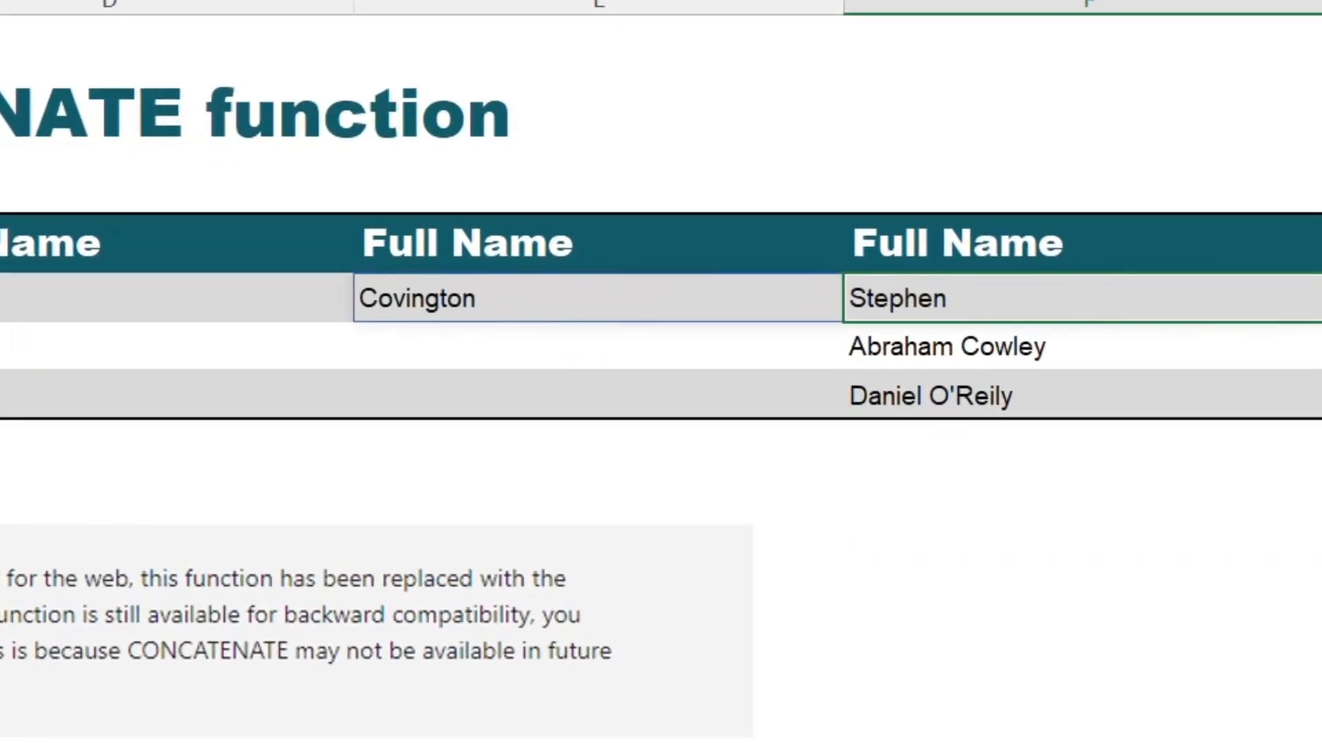
On the CONCAT sheet, enter =CONCAT(C5," ",D5) in E5 to join last and first names with a space.
click(598, 298)
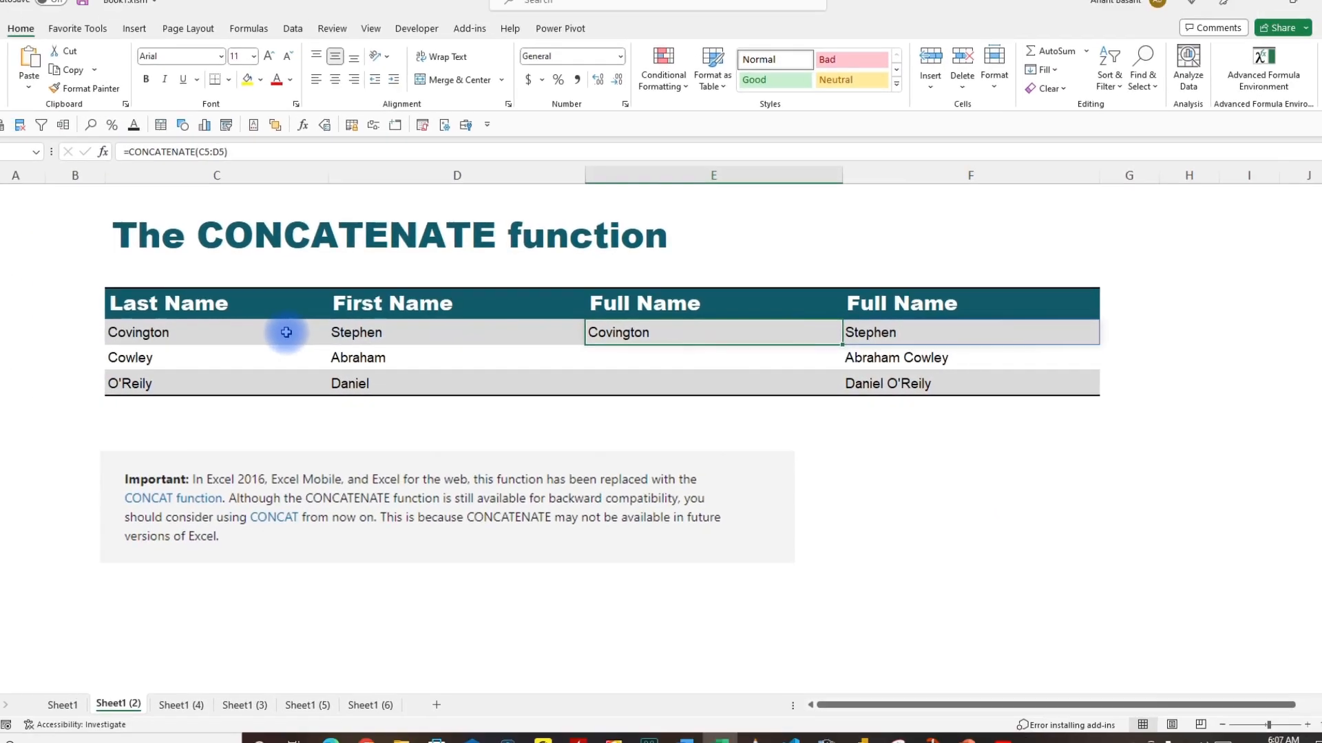
click(438, 329)
click(231, 330)
click(449, 329)
click(631, 331)
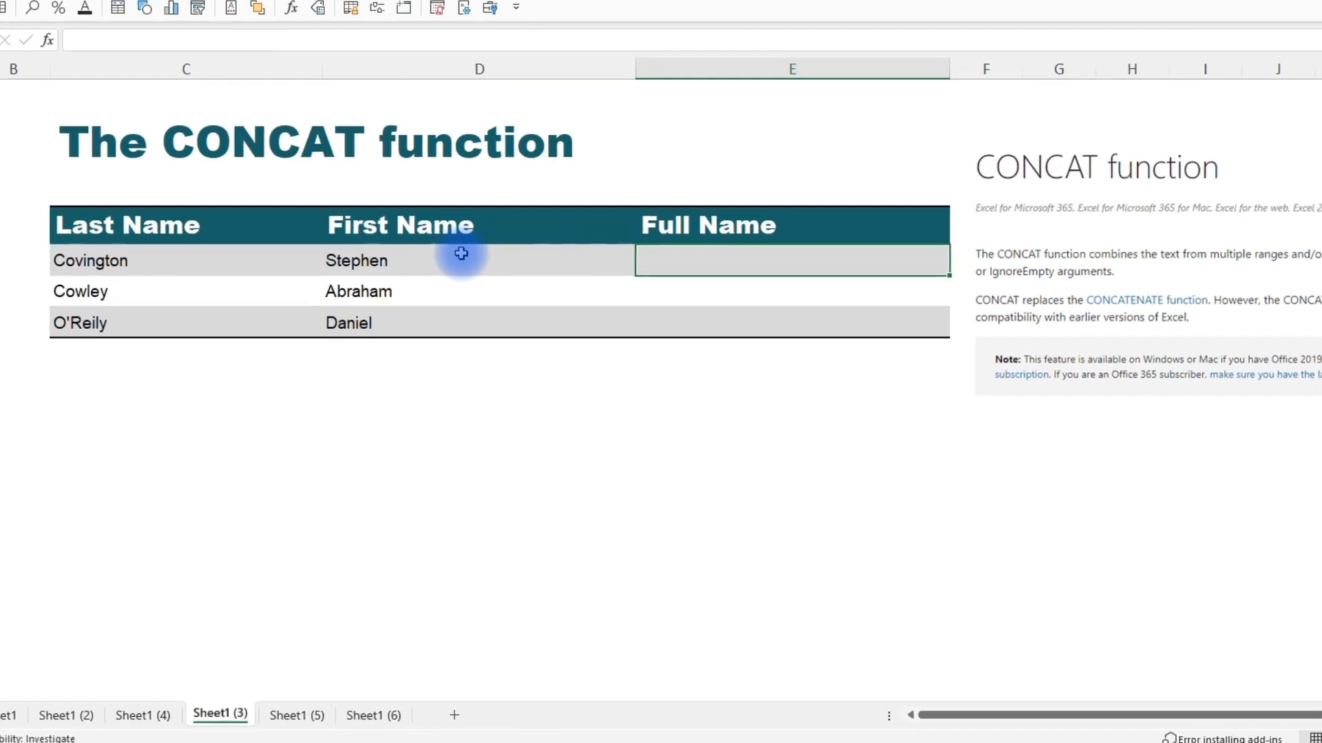
text(=)
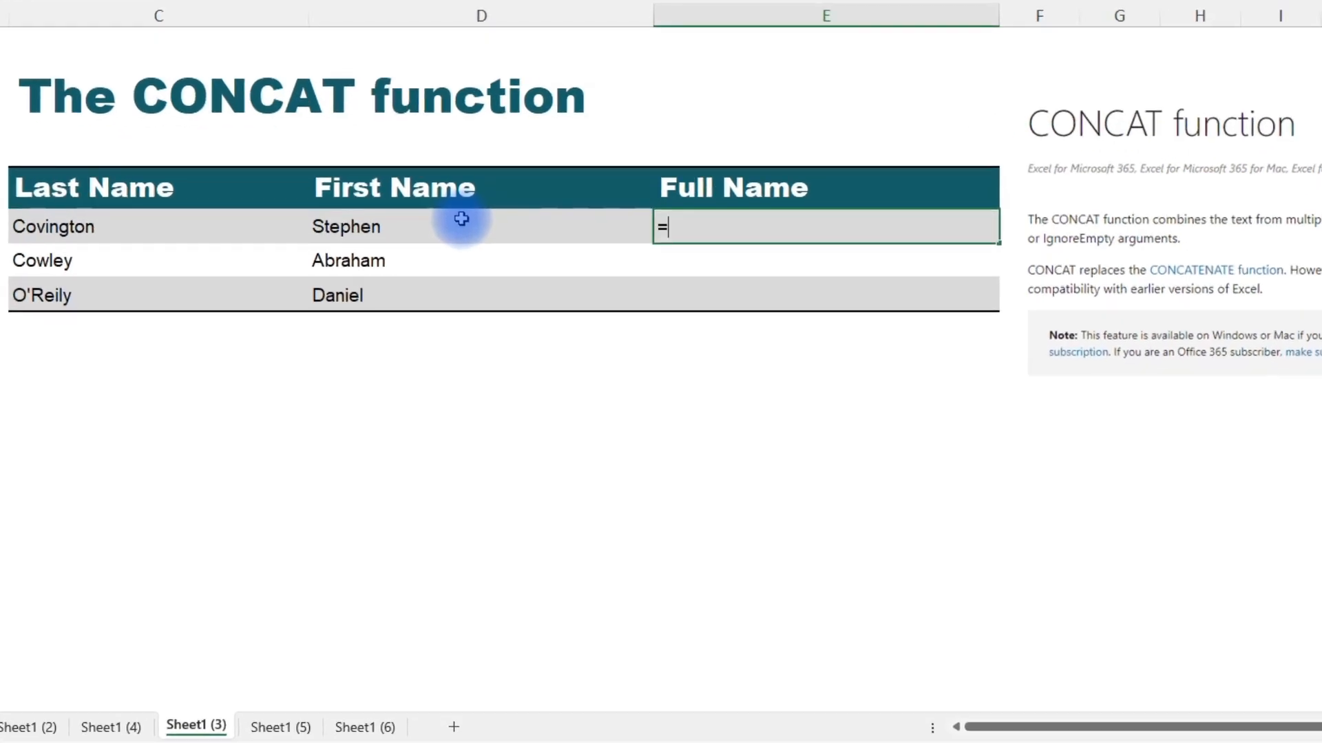
text(concate)
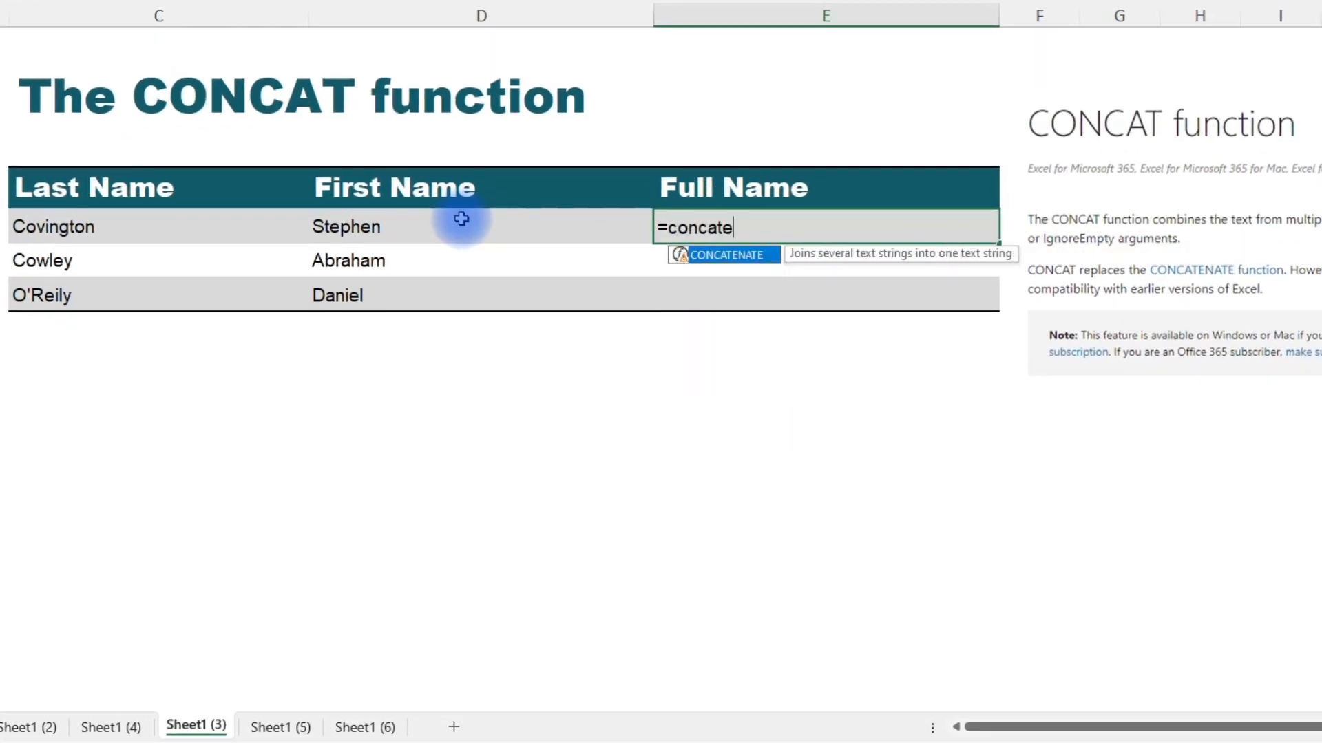
key(BackSpace)
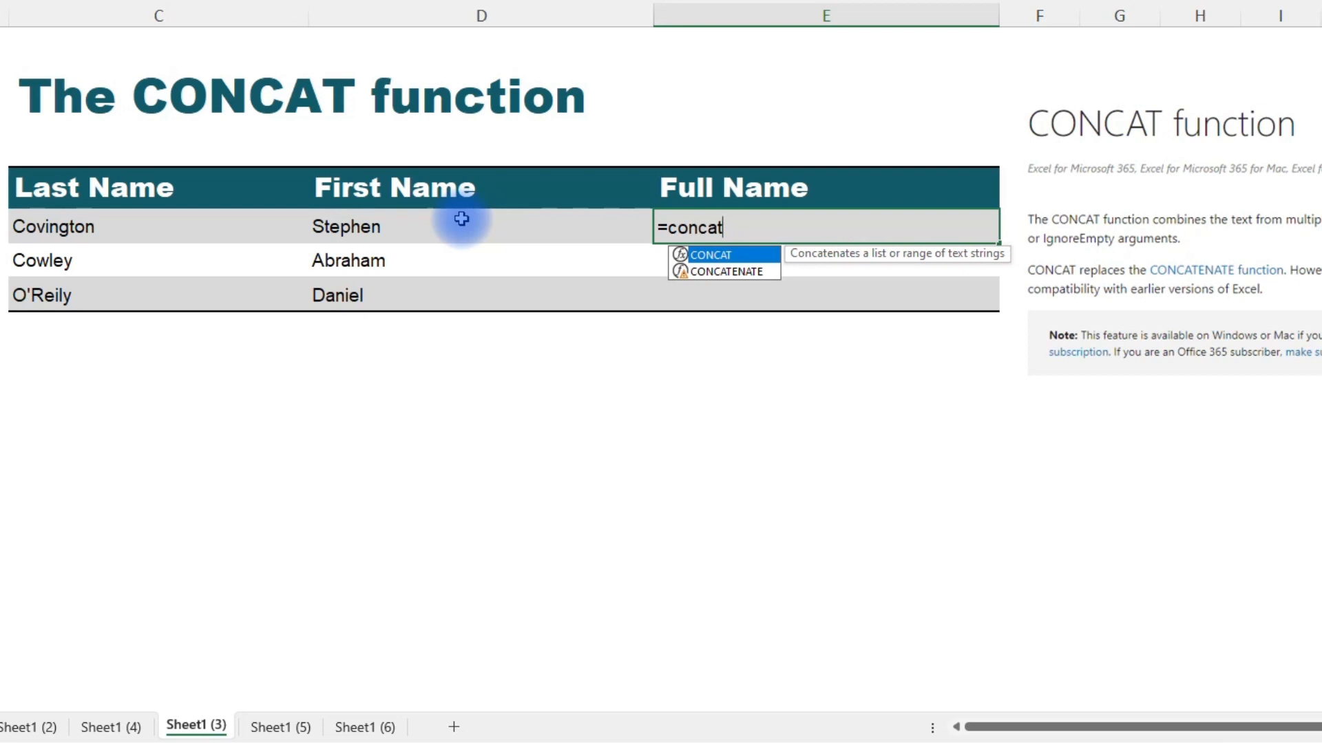
key(Tab)
click(242, 224)
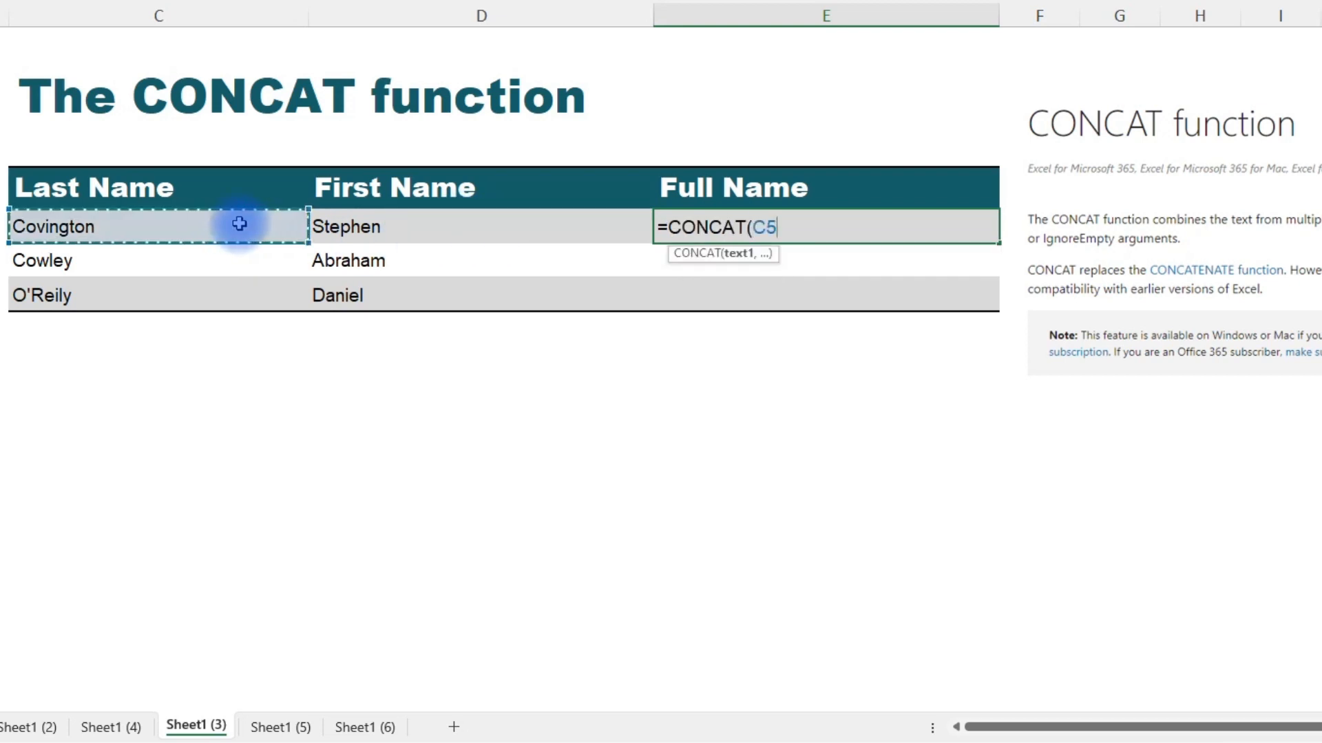
text(," ",)
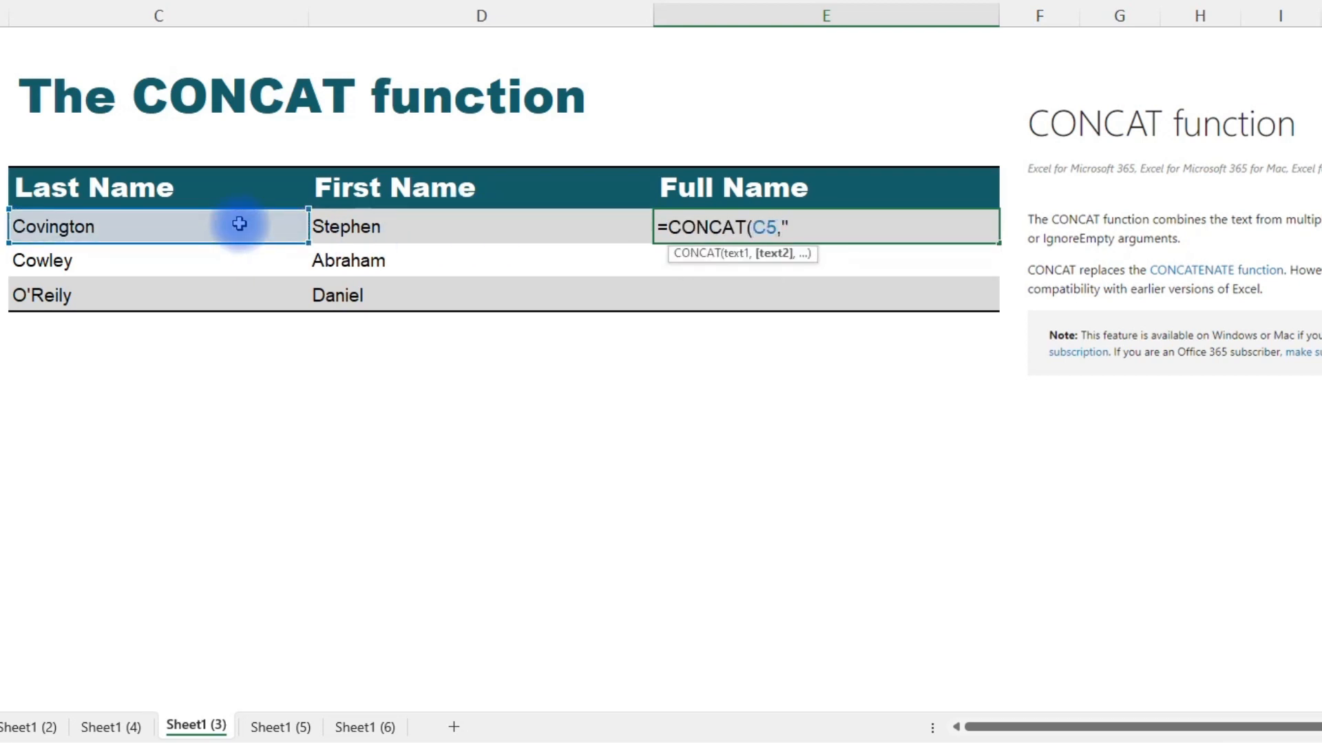
click(437, 231)
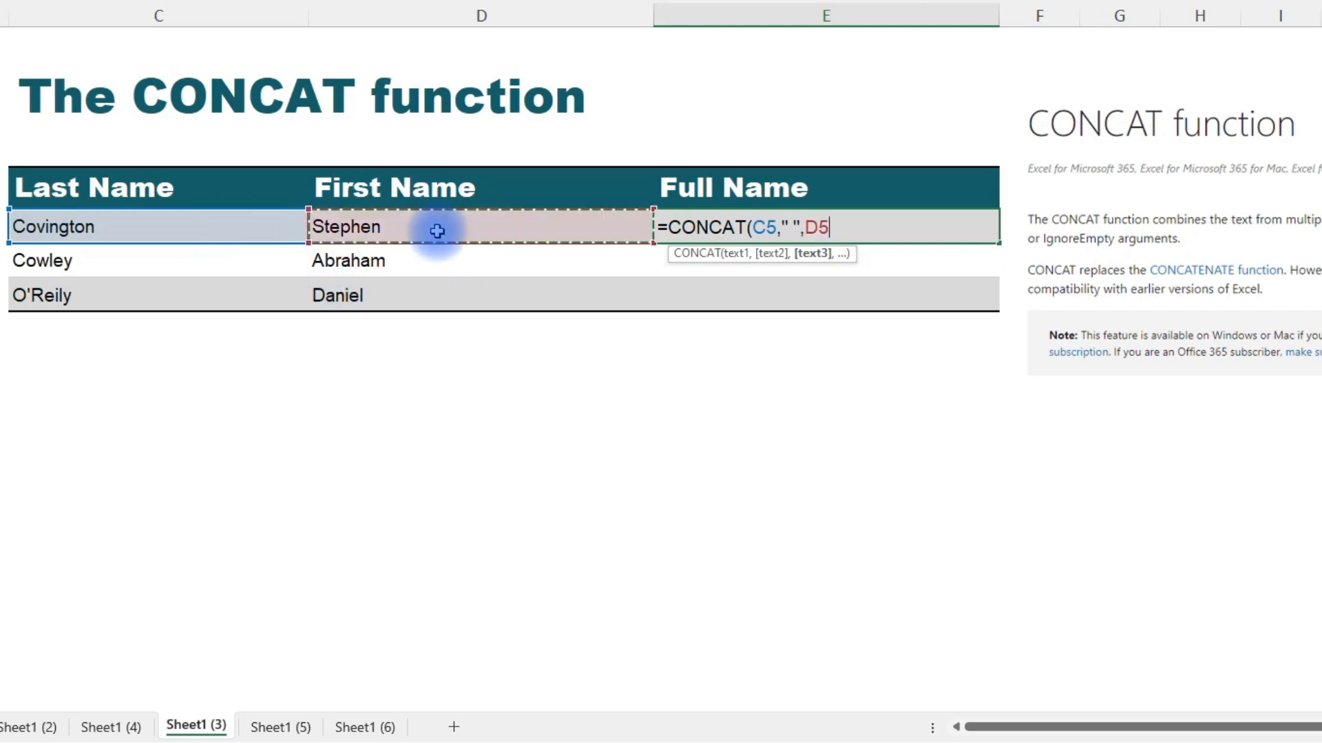
text())
key(Return)
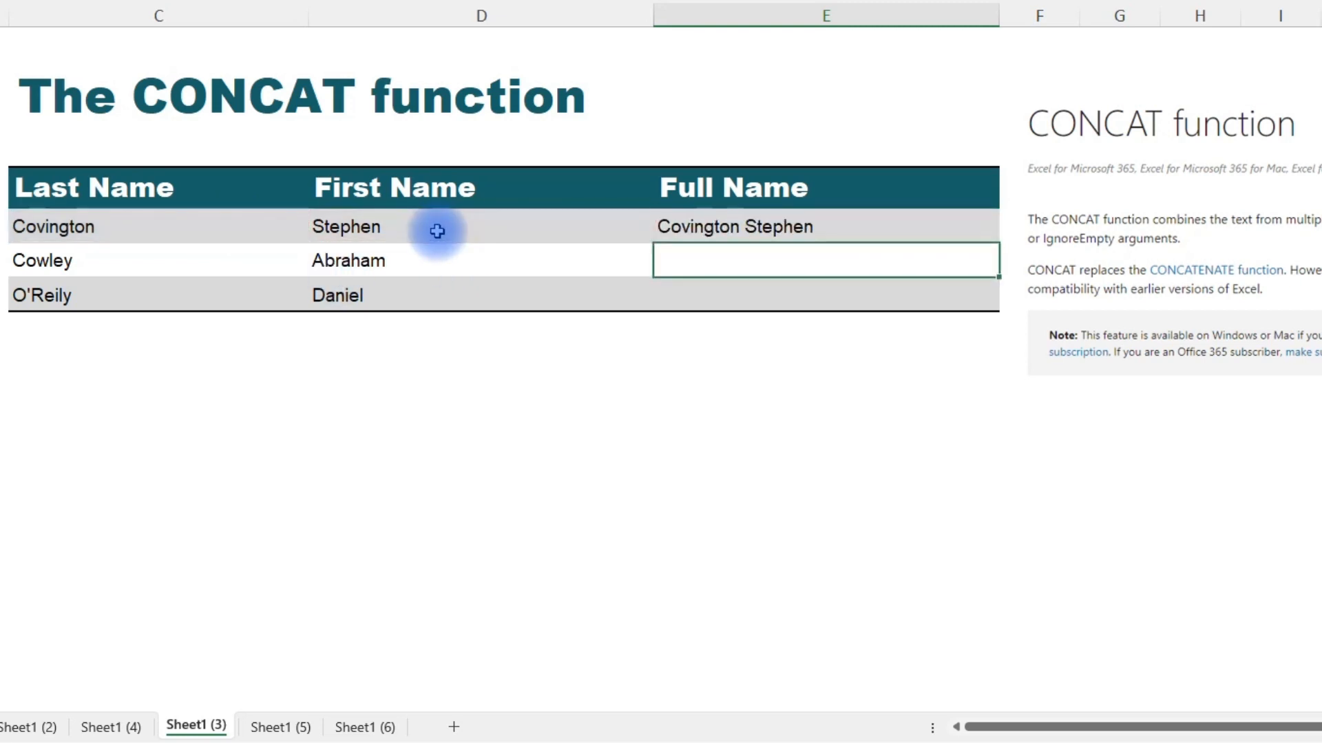
In E6, enter =CONCAT(C6:D6) to join the row's names as a range.
text(=conca)
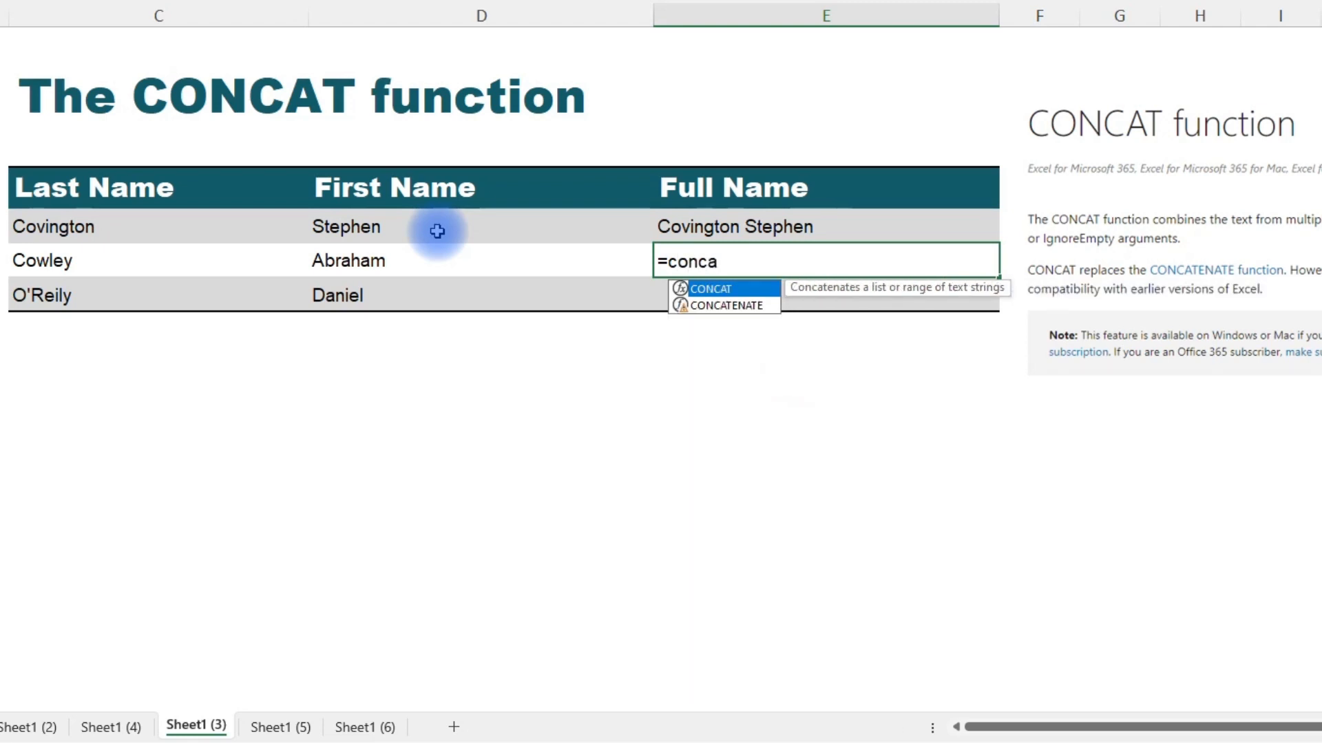
key(Tab)
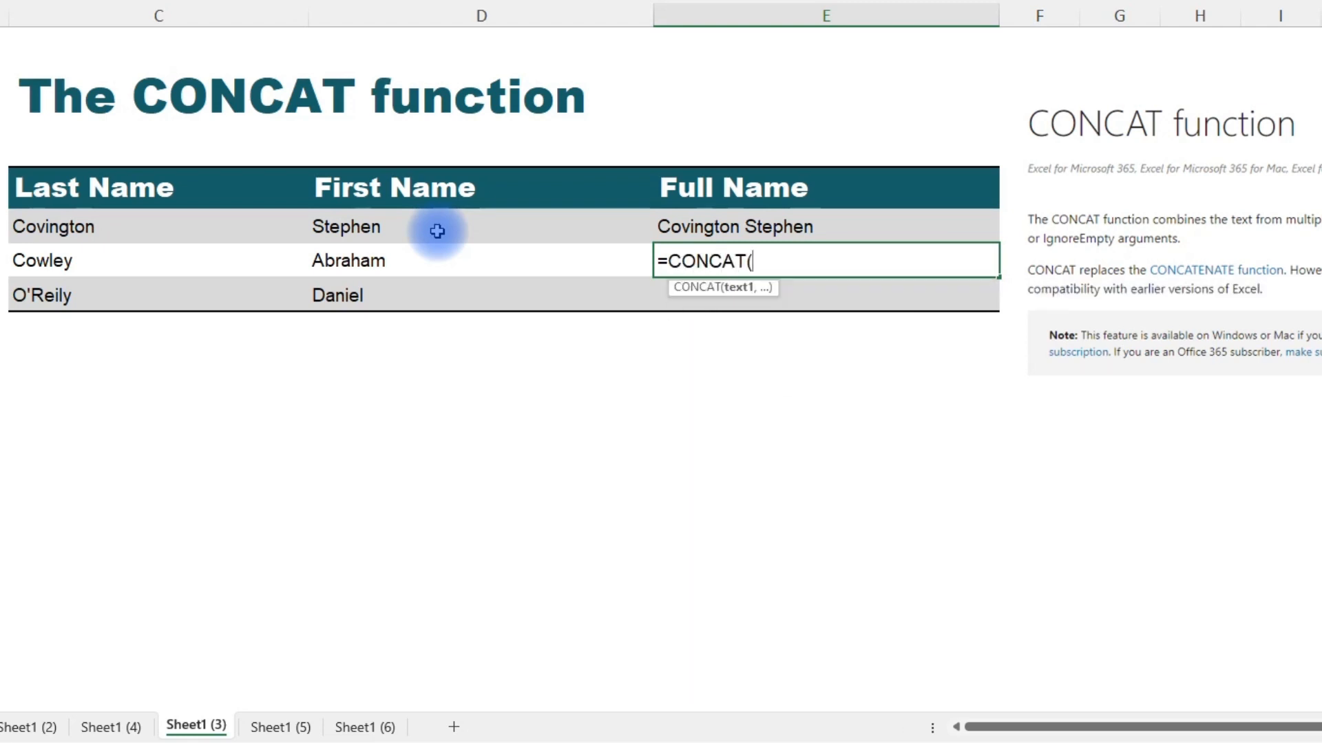
drag(221, 259, 357, 262)
text())
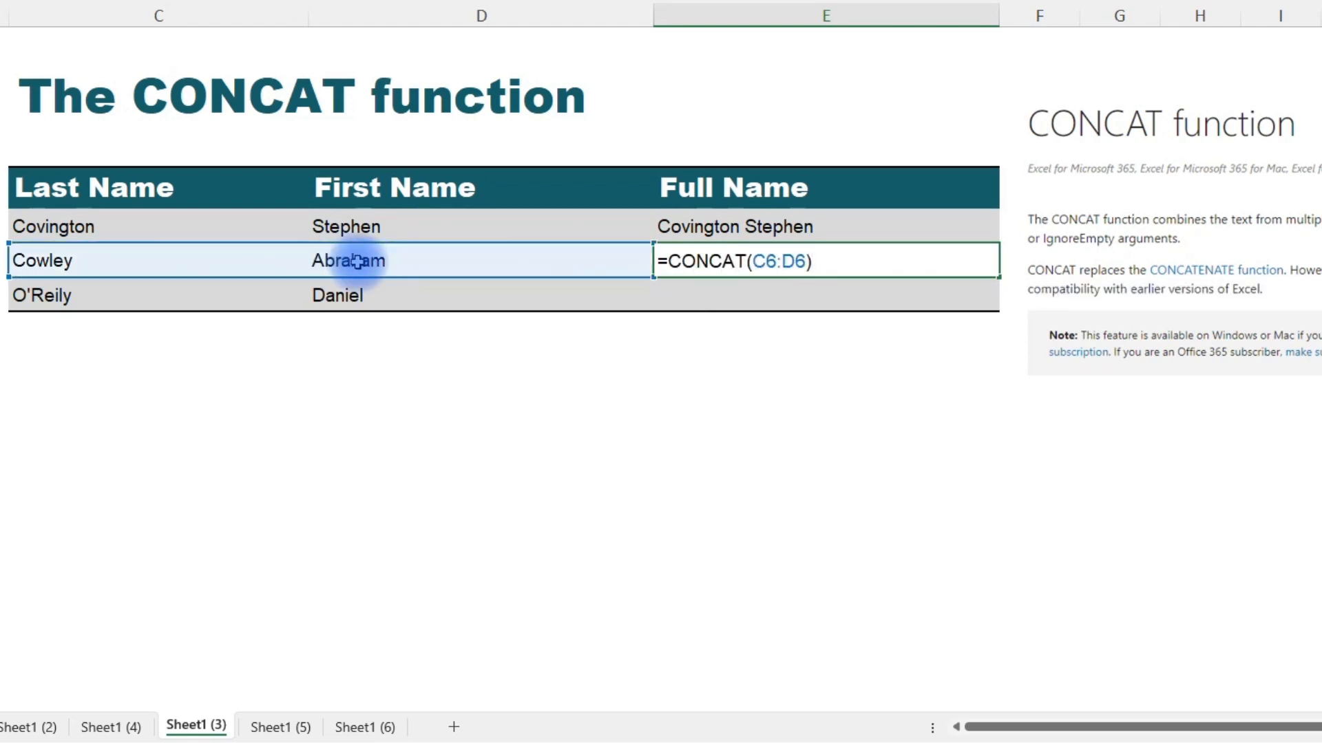
key(Return)
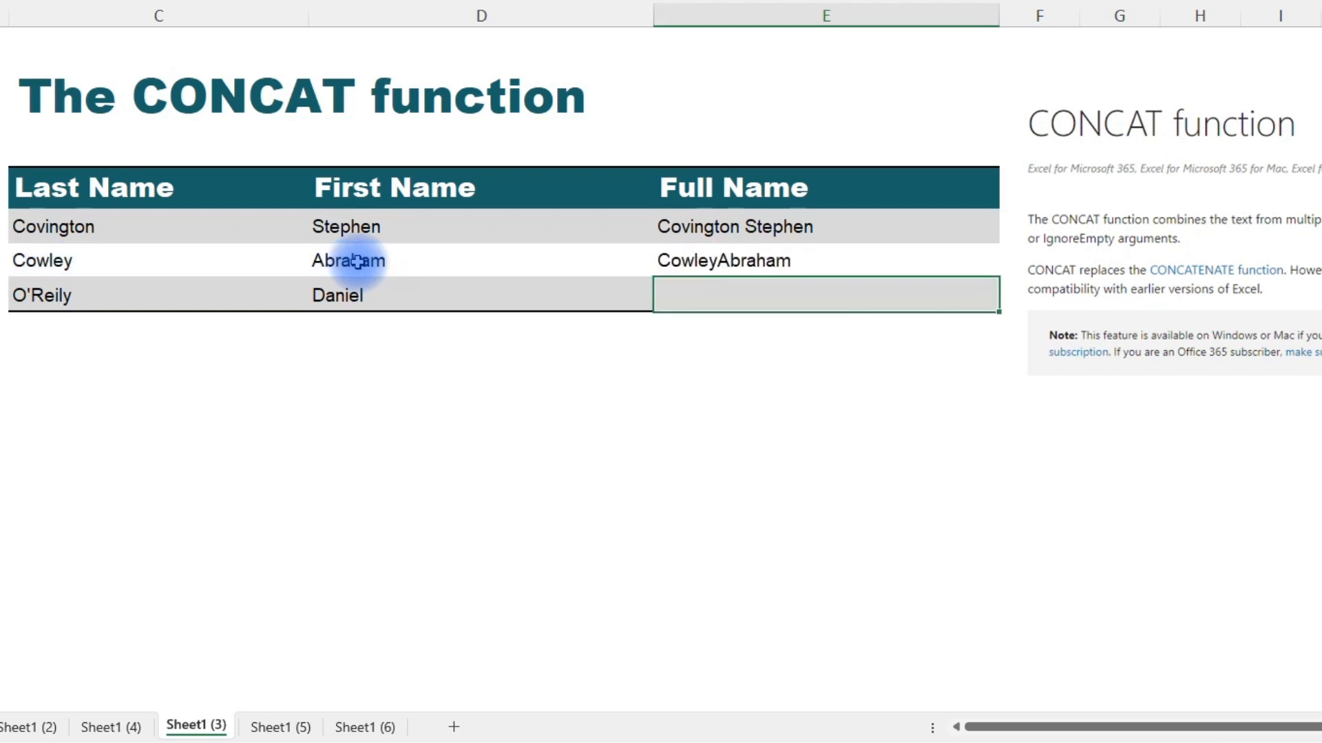
key(Up)
key(Down)
text(=concat)
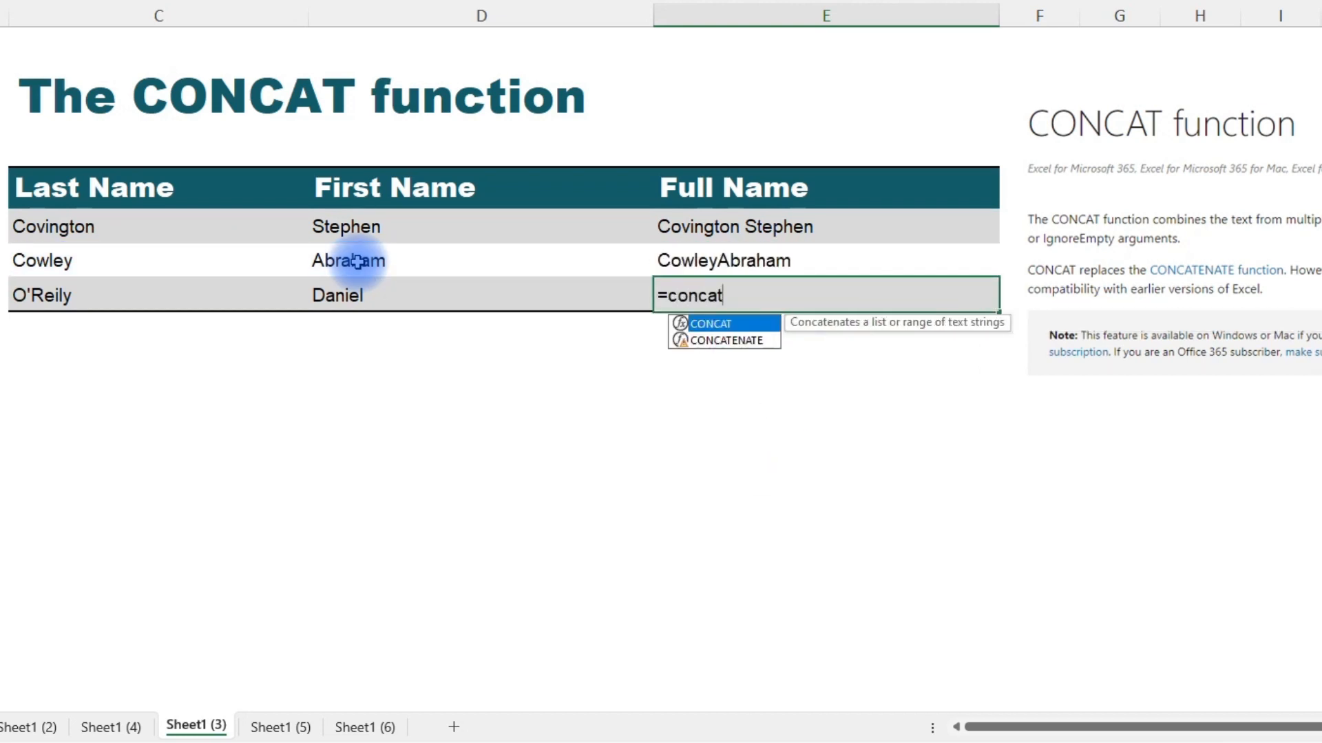
key(Tab)
key(Left)
key(Left)
key(shift+Right)
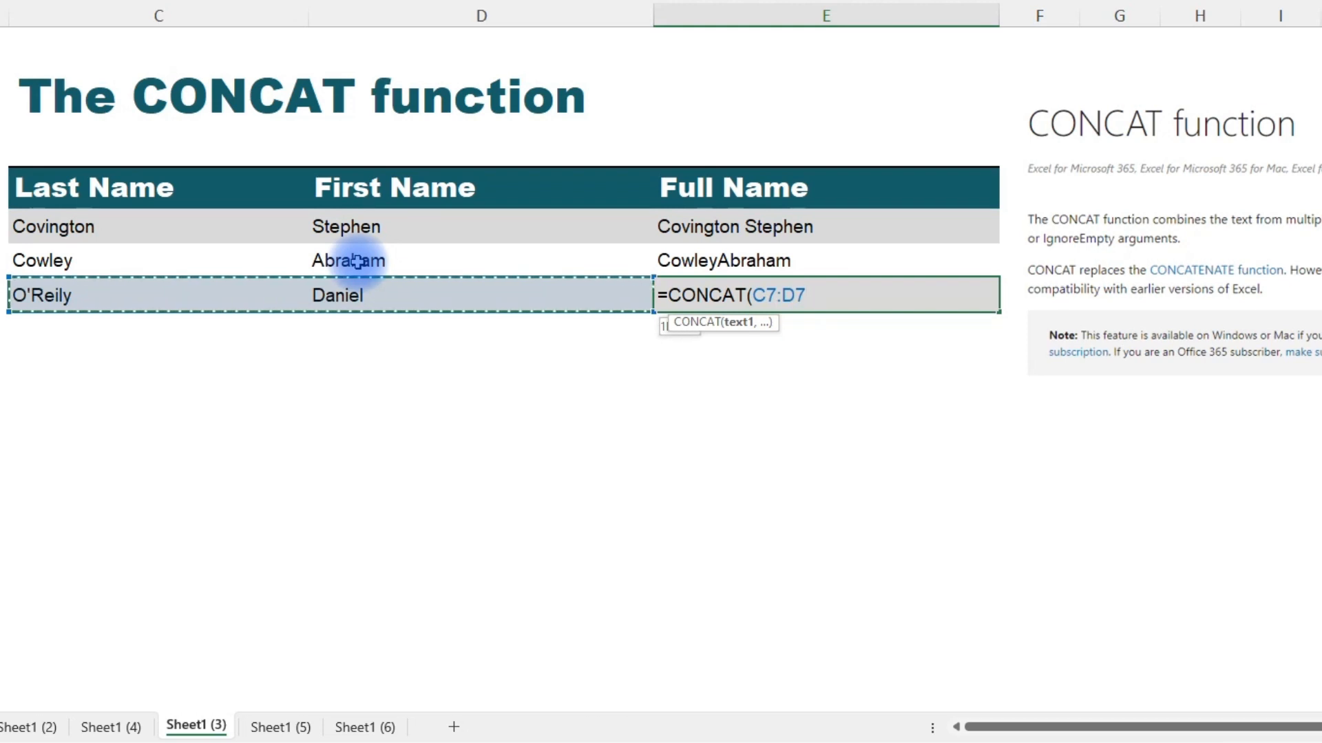
key(Return)
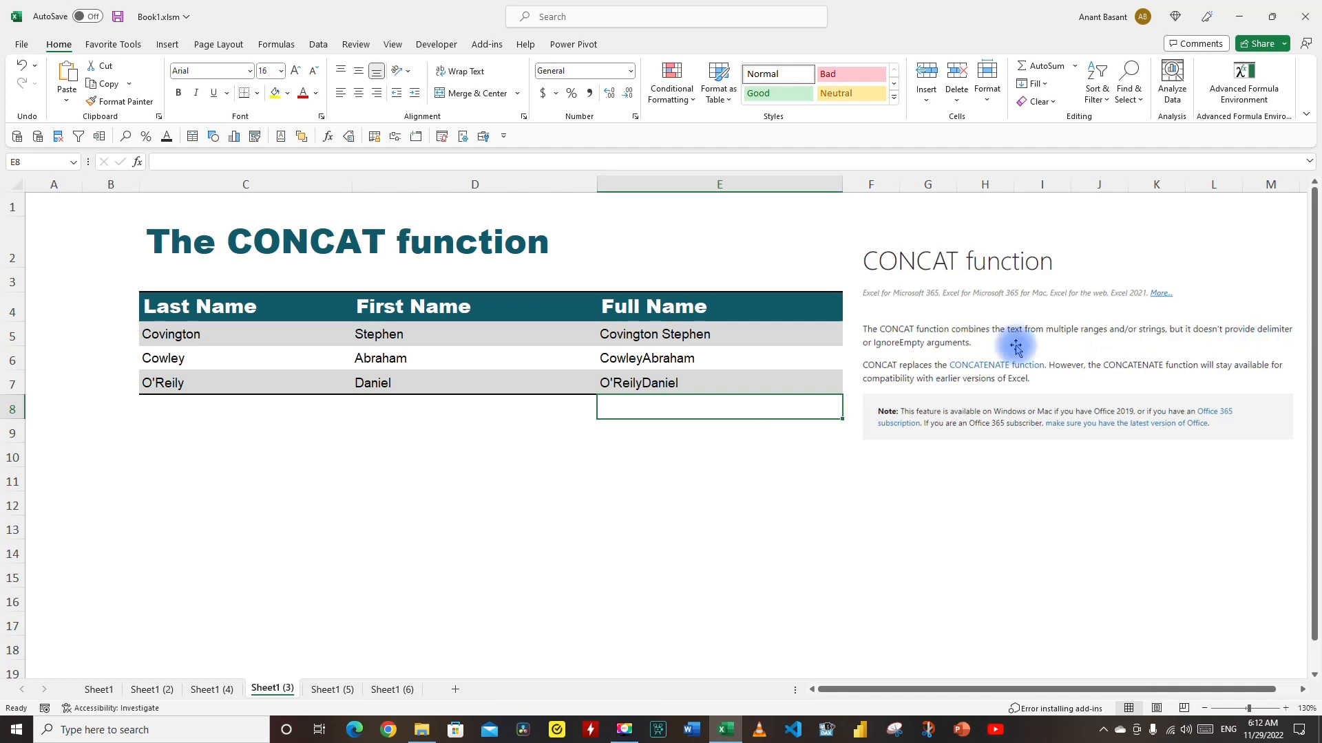
On the TEXTJOIN sheet, enter =TEXTJOIN(",",TRUE,C5:E5) in F5 to join the names with commas.
click(703, 435)
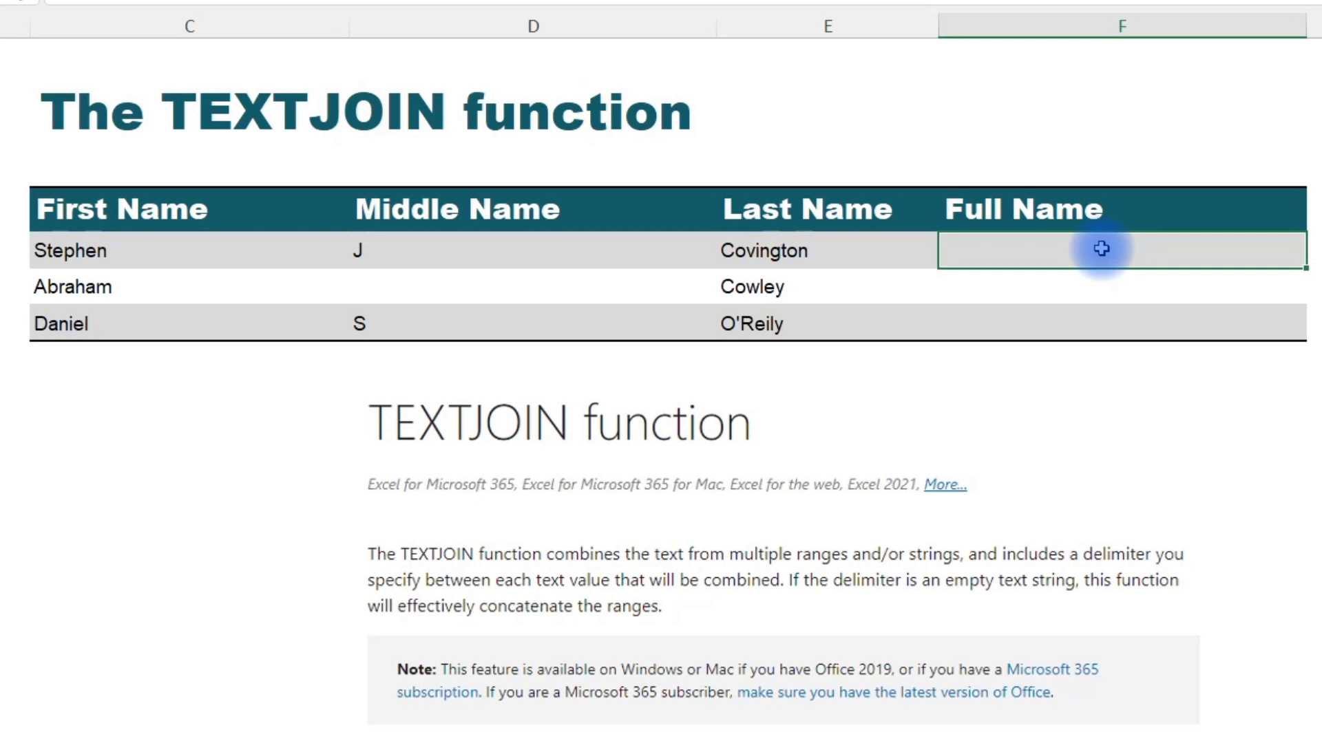
text(=textj)
key(Tab)
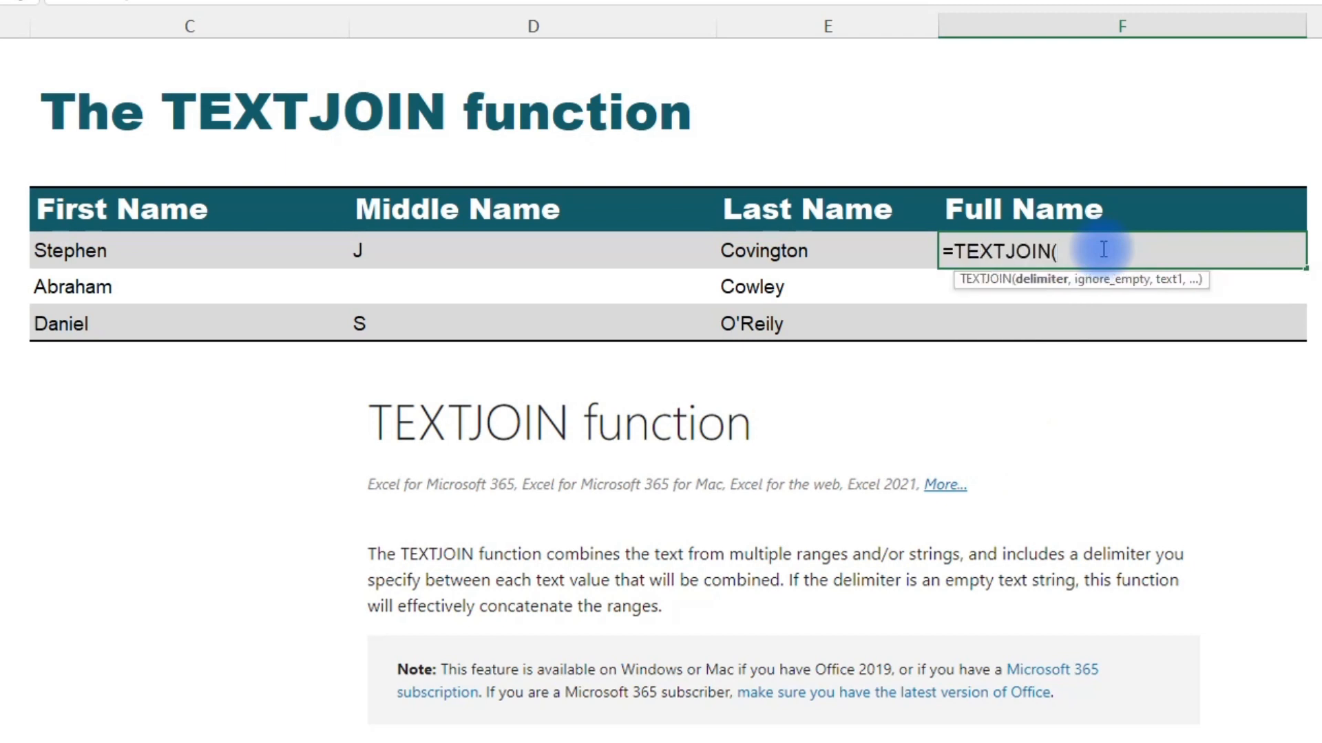
text(",",)
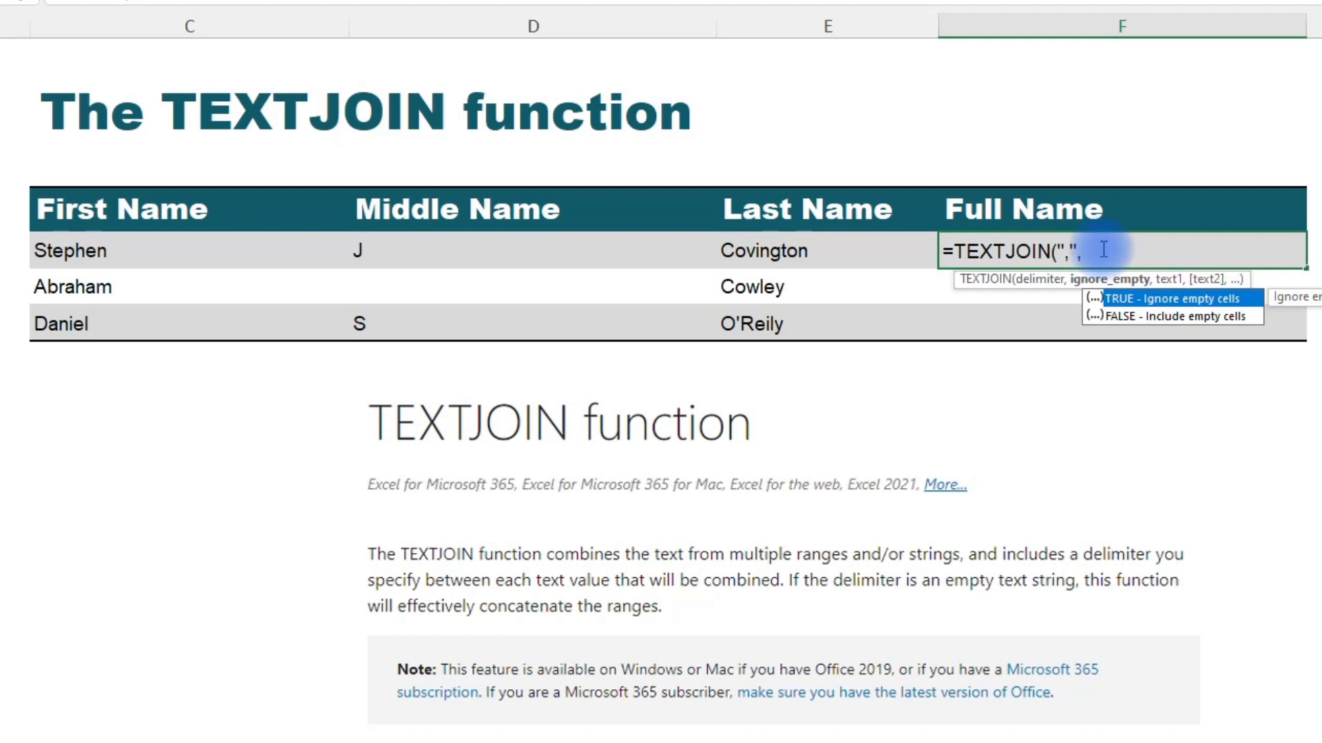
text(true)
key(Tab)
text(,)
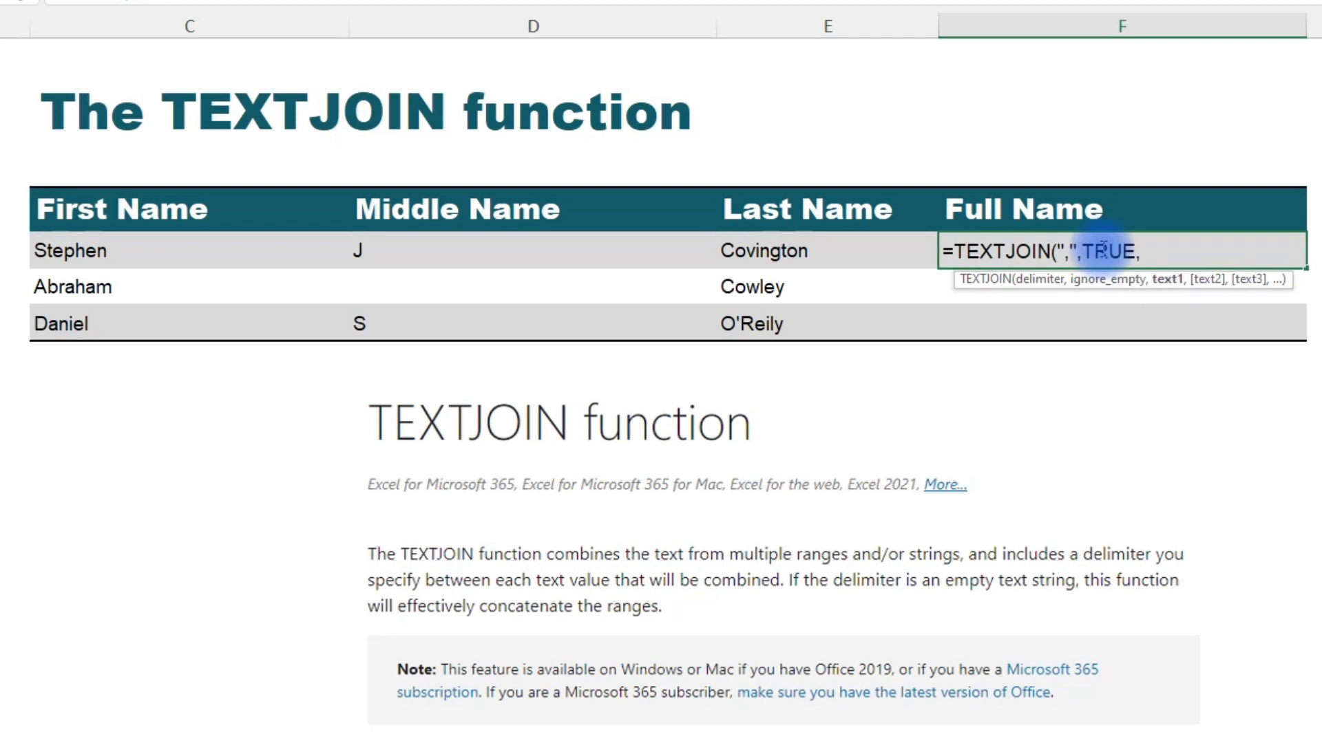
drag(168, 250, 738, 251)
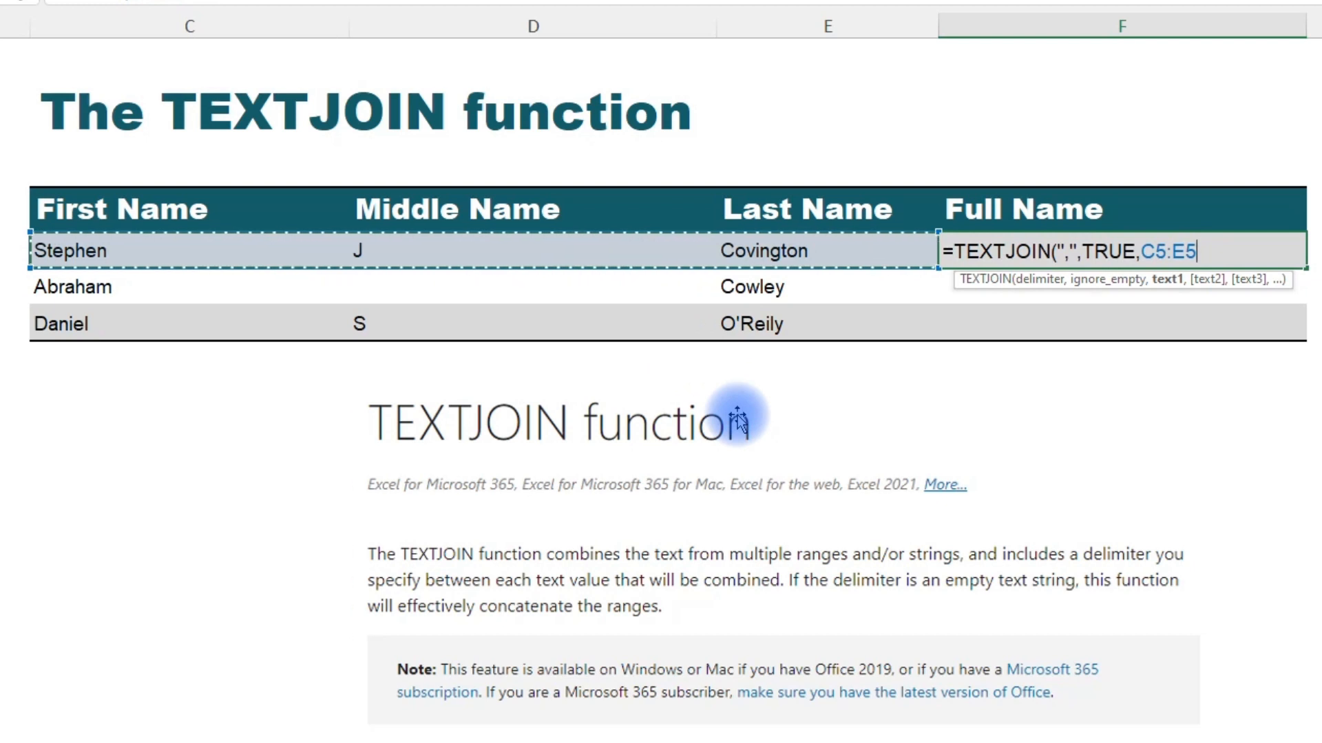
key(ctrl+Return)
Copy the F5 formula and paste it as formulas into F5:F7.
key(ctrl+c)
key(shift+Down)
key(shift+Down)
key(ctrl+alt+v)
key(f)
key(Return)
key(Escape)
key(Down)
key(Up)
key(Down)
key(Down)
key(Up)
key(Up)
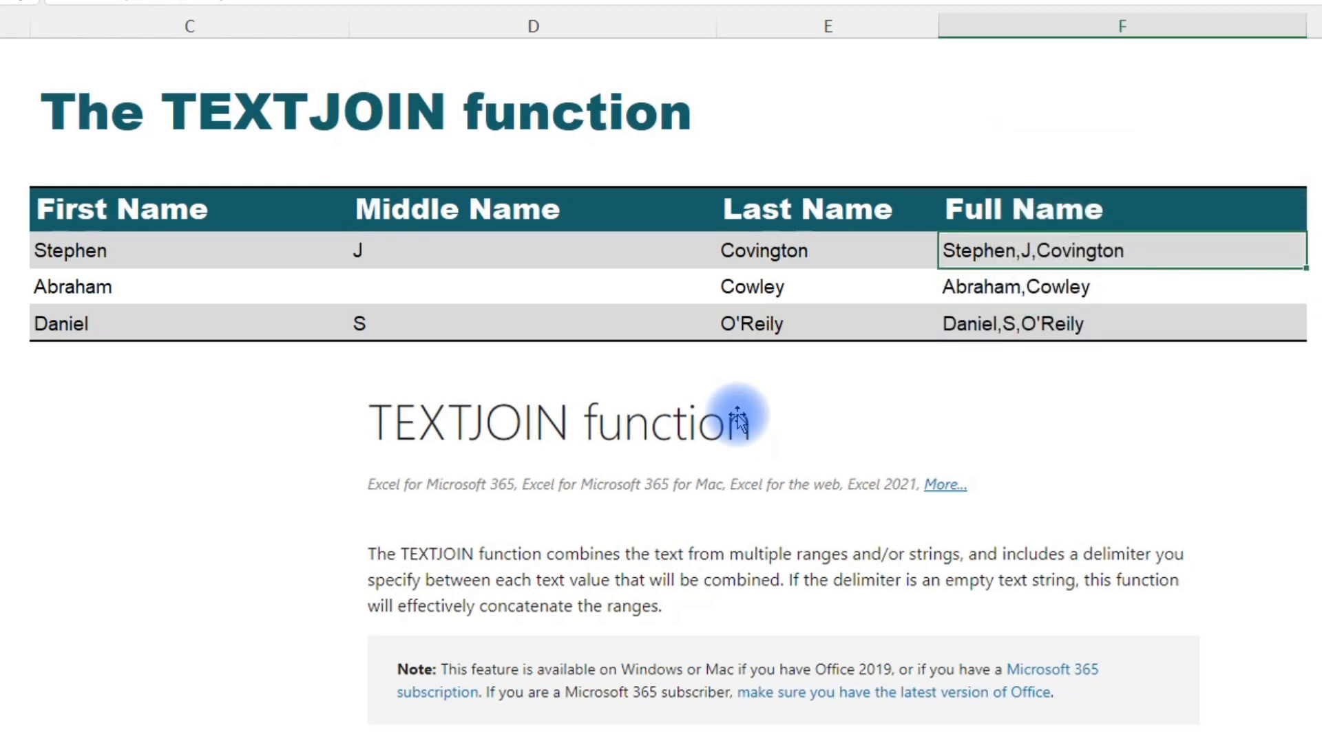
Change the ignore_empty argument of the F5 formula to false.
double_click(164, 0)
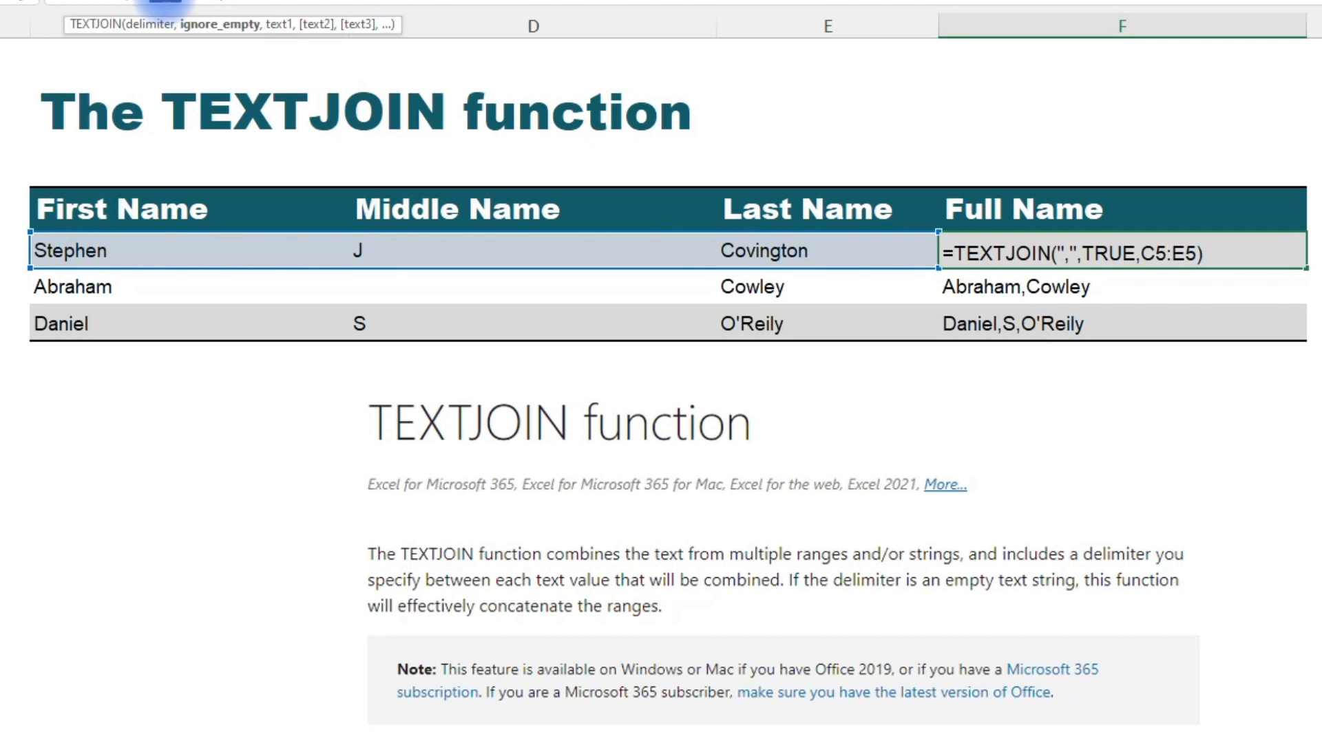
text(false)
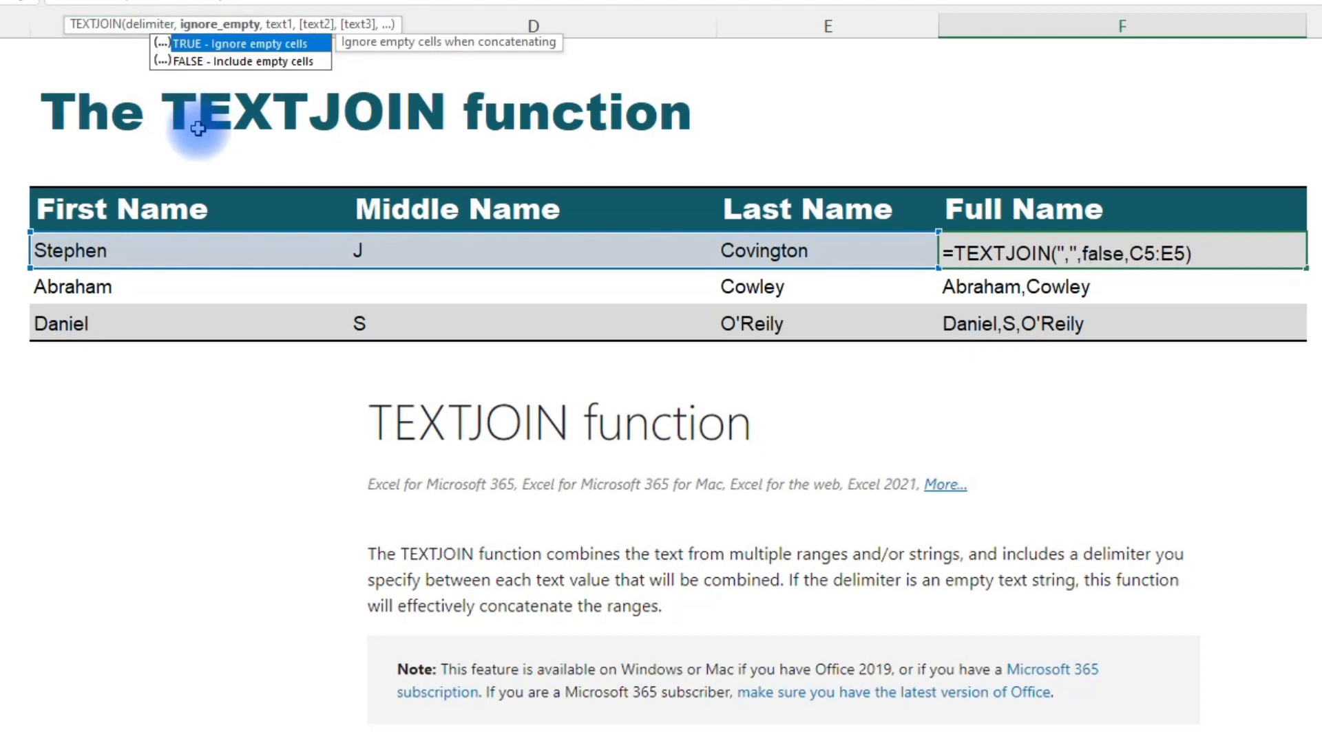
key(ctrl+Return)
Copy the updated F5 formula and paste it as formulas into F6:F7.
key(ctrl+c)
key(Down)
key(shift+Down)
key(ctrl+alt+v)
key(f)
key(Return)
key(Escape)
key(shift+Up)
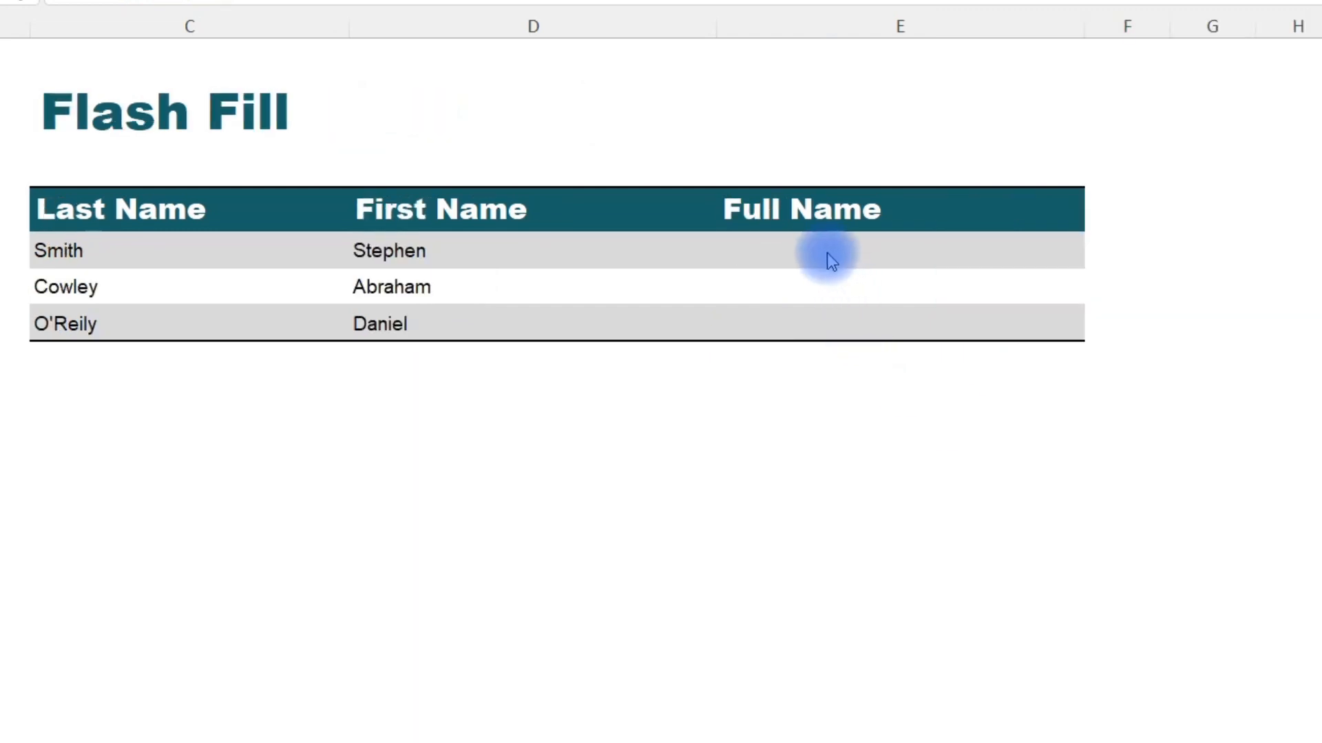
Enter Stephen Smith in E5 as the example full name by copying the first and last names from D5 and C5.
click(826, 257)
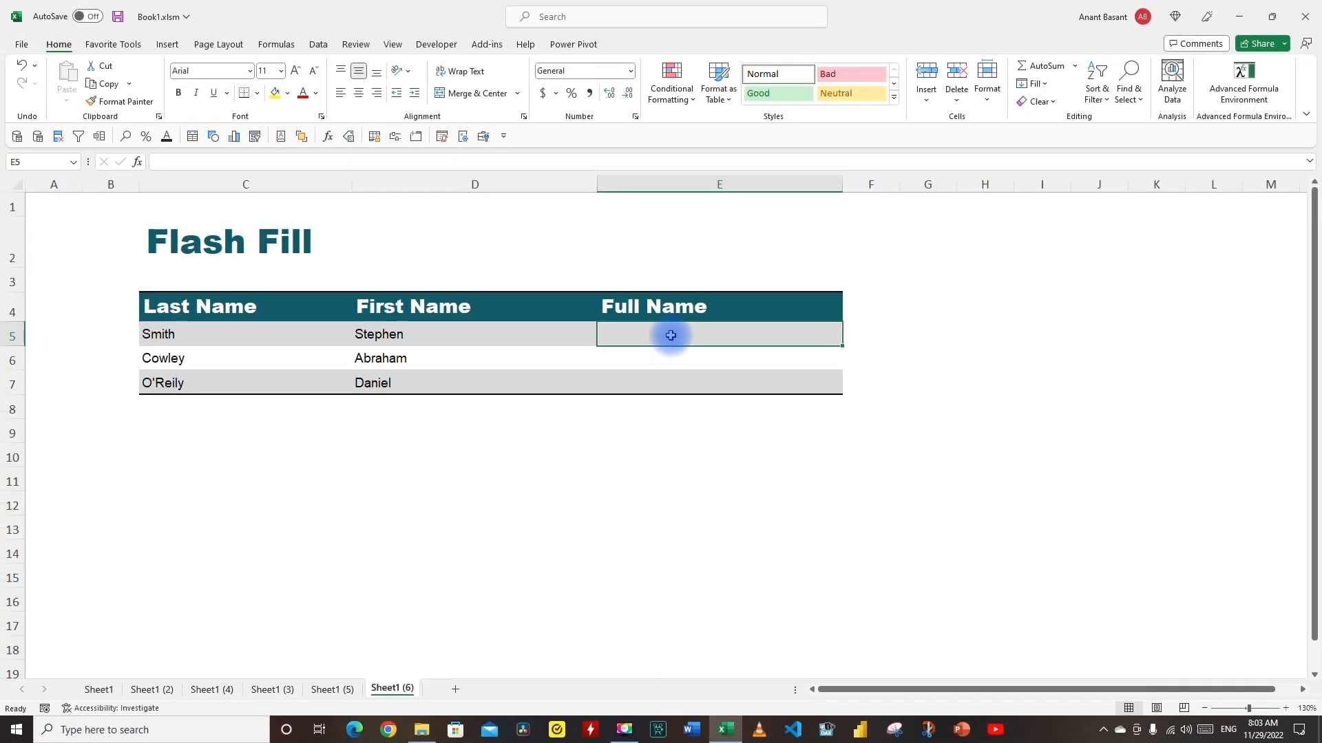
key(Left)
drag(213, 163, 71, 169)
click(651, 340)
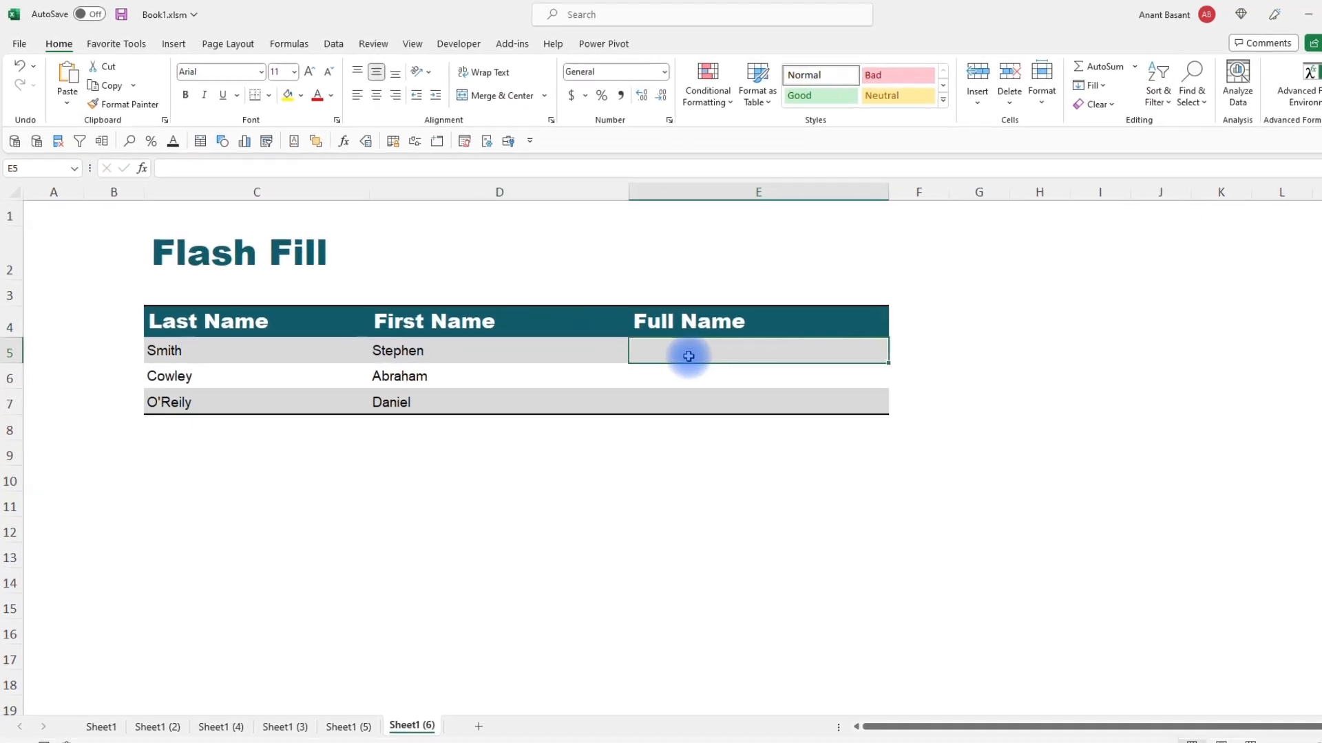
key(ctrl+v)
click(207, 365)
drag(240, 180, 75, 183)
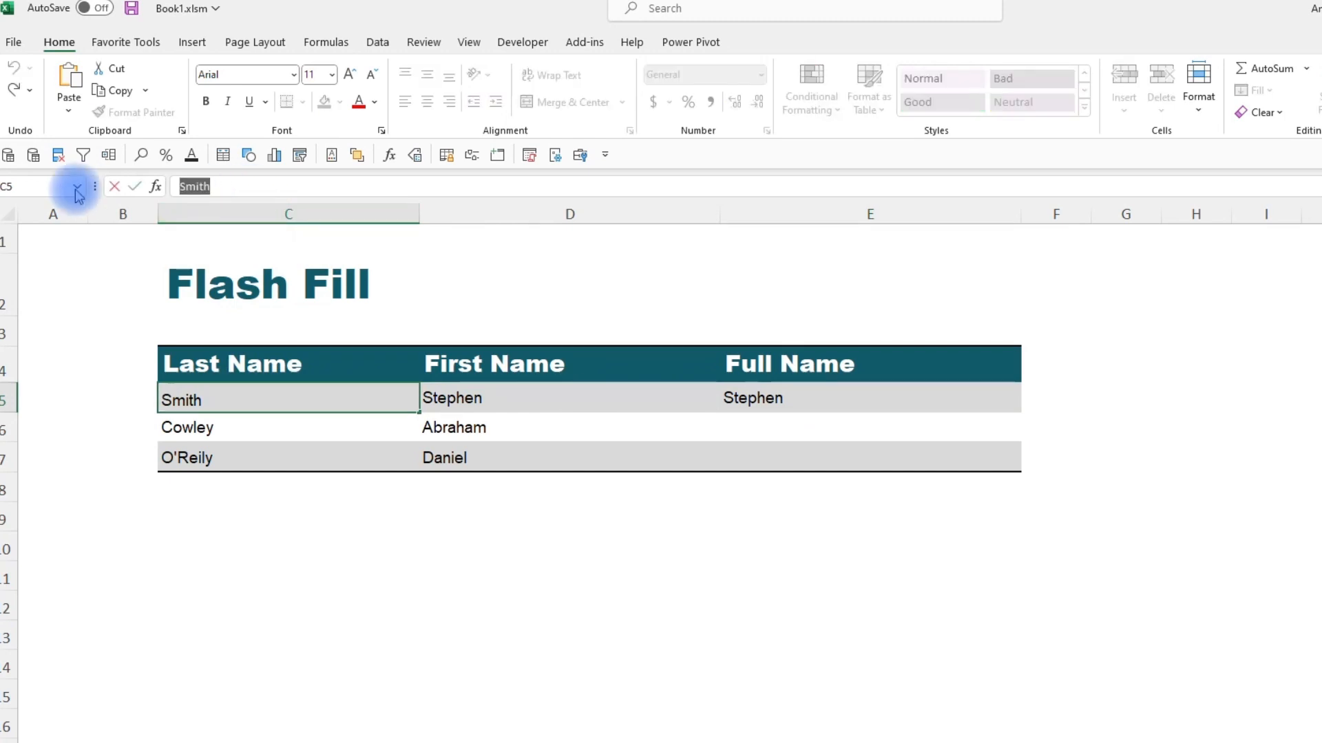
click(831, 404)
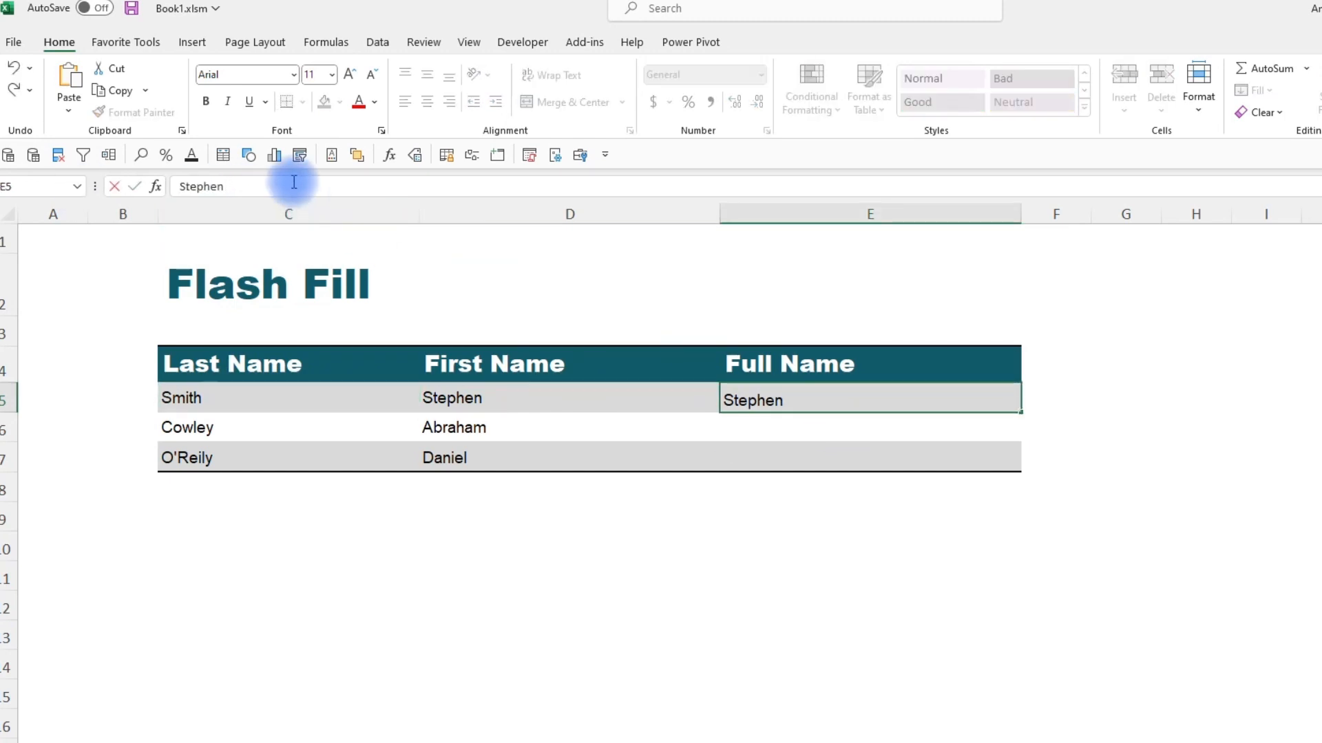
key(ctrl+v)
key(ctrl+Return)
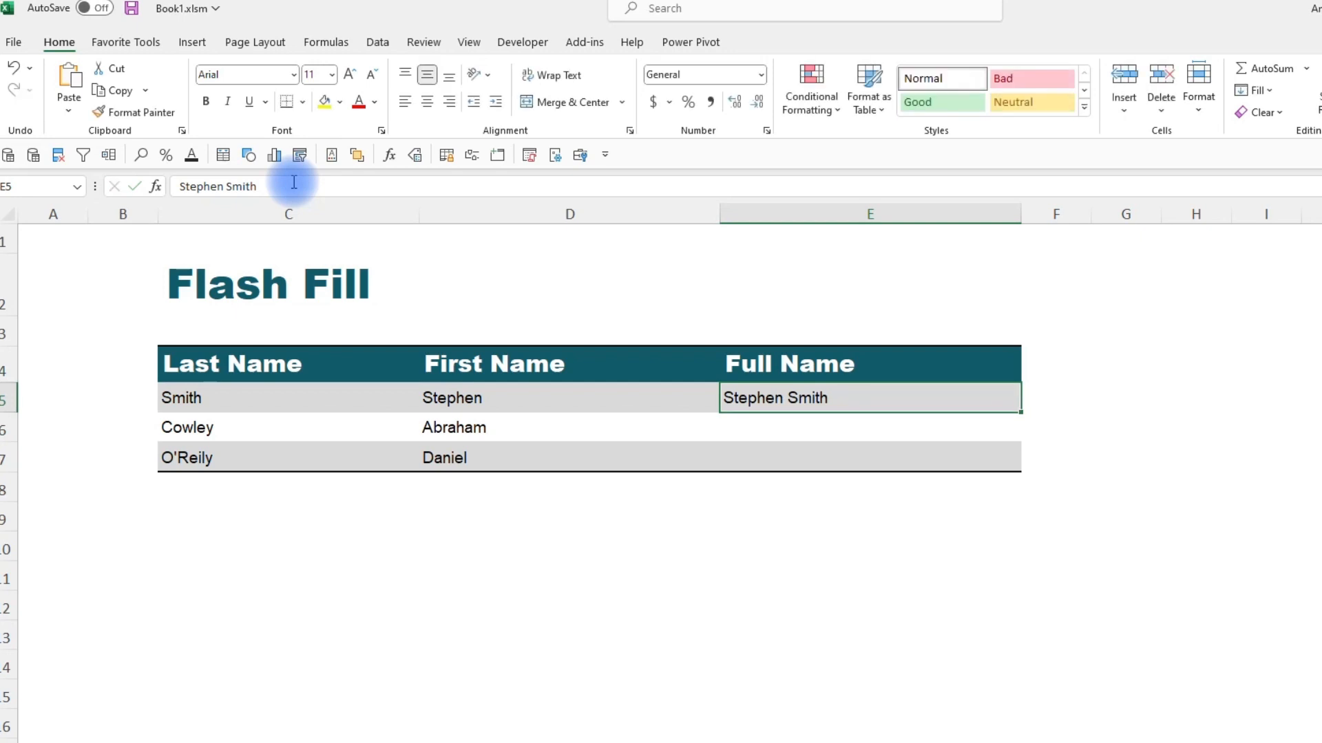
Apply Flash Fill to fill the remaining full names in the Full Name column.
click(377, 42)
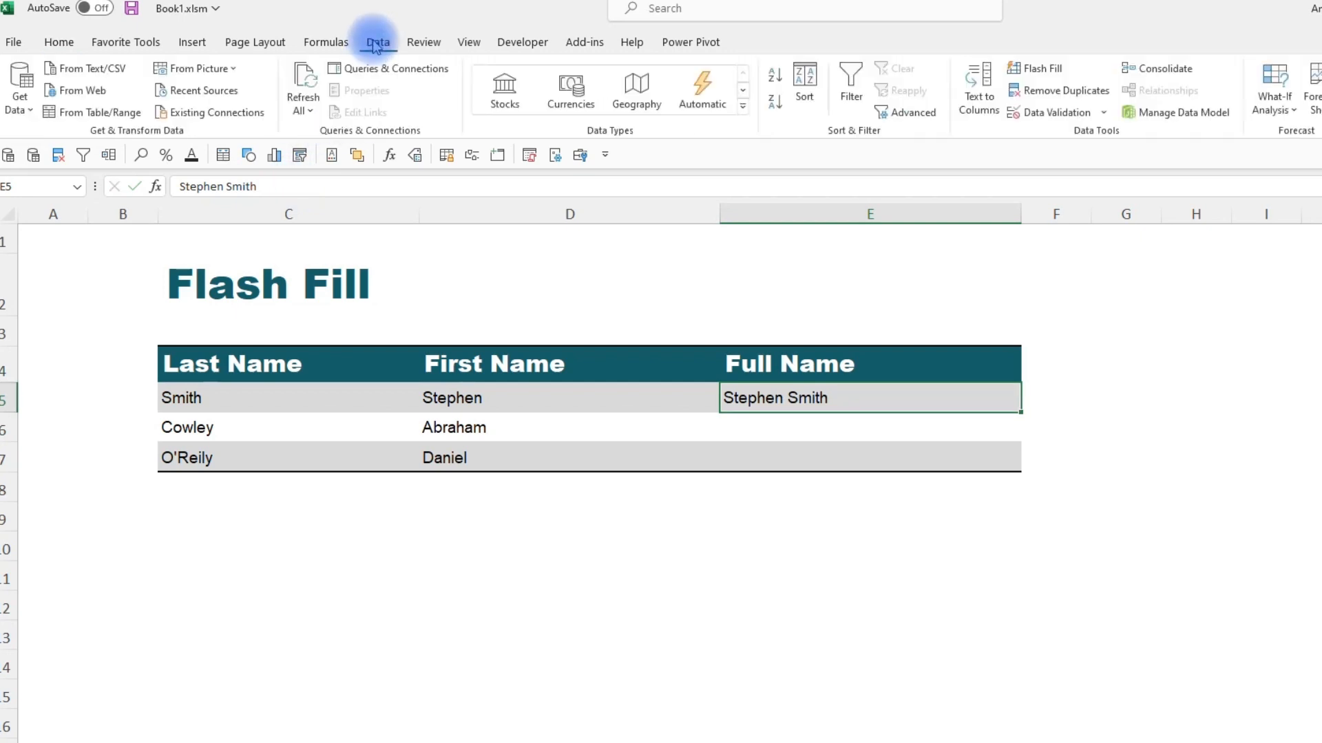
click(1038, 69)
click(774, 516)
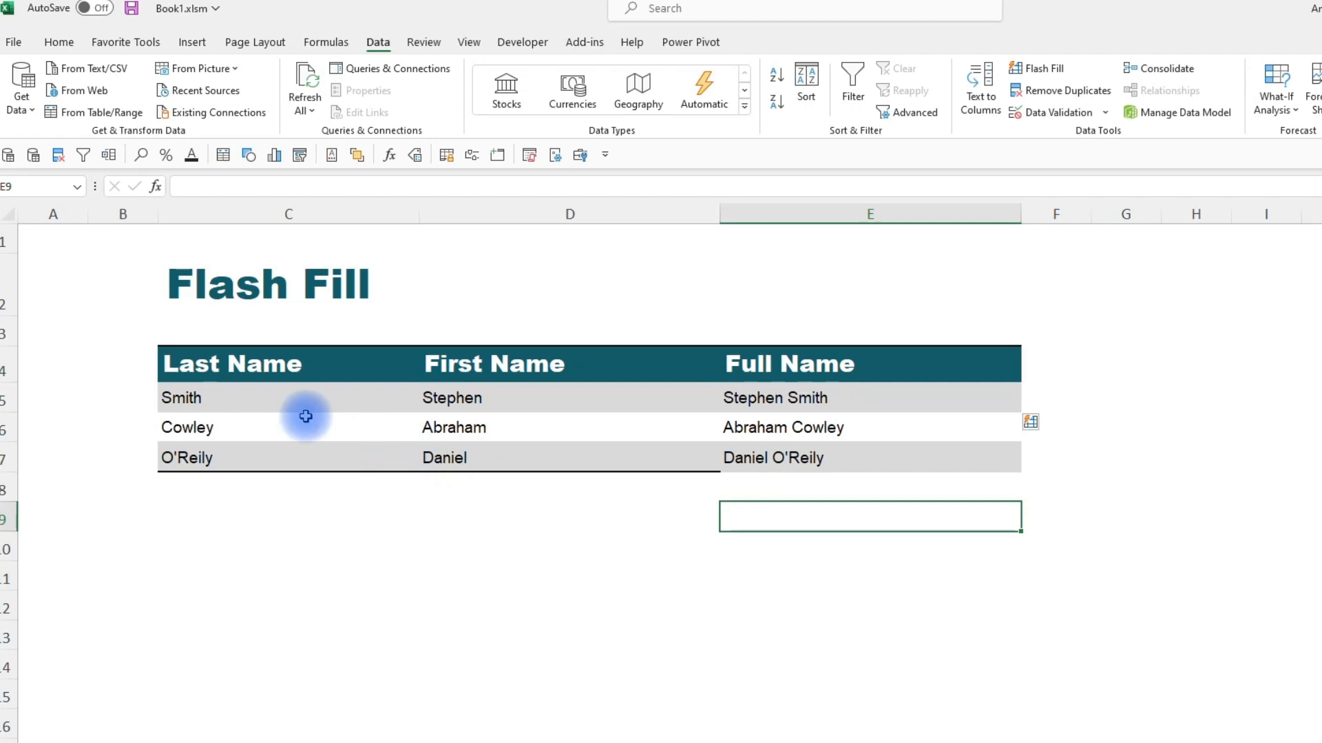
Replace the last name in C5 with John and select the E5 full name.
click(281, 400)
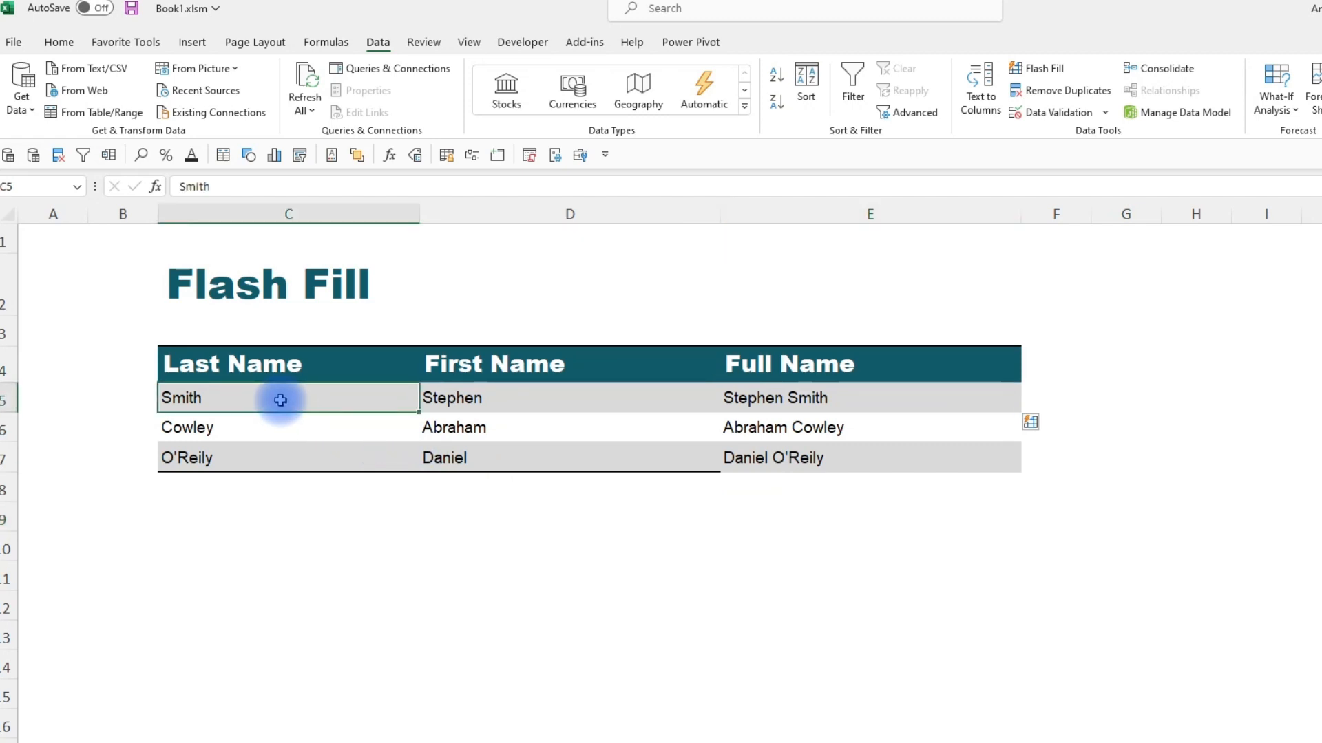
text(John)
click(782, 400)
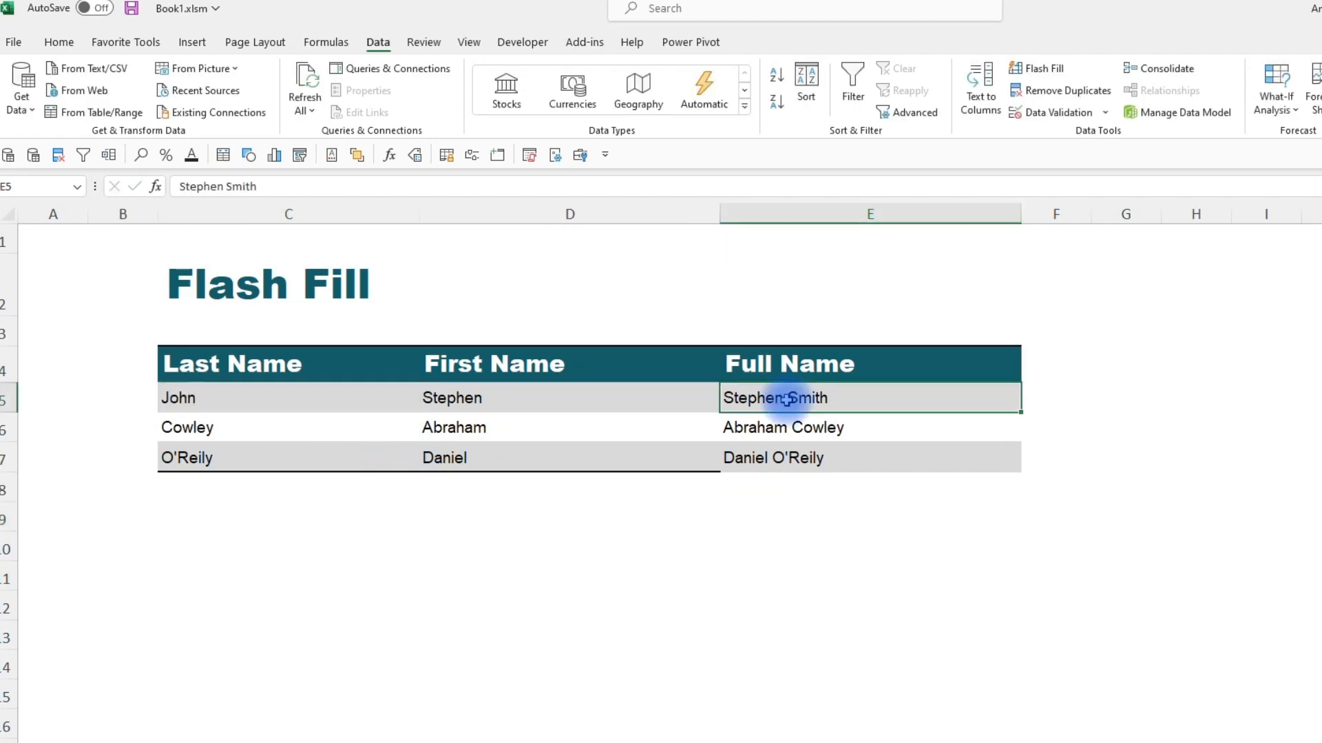